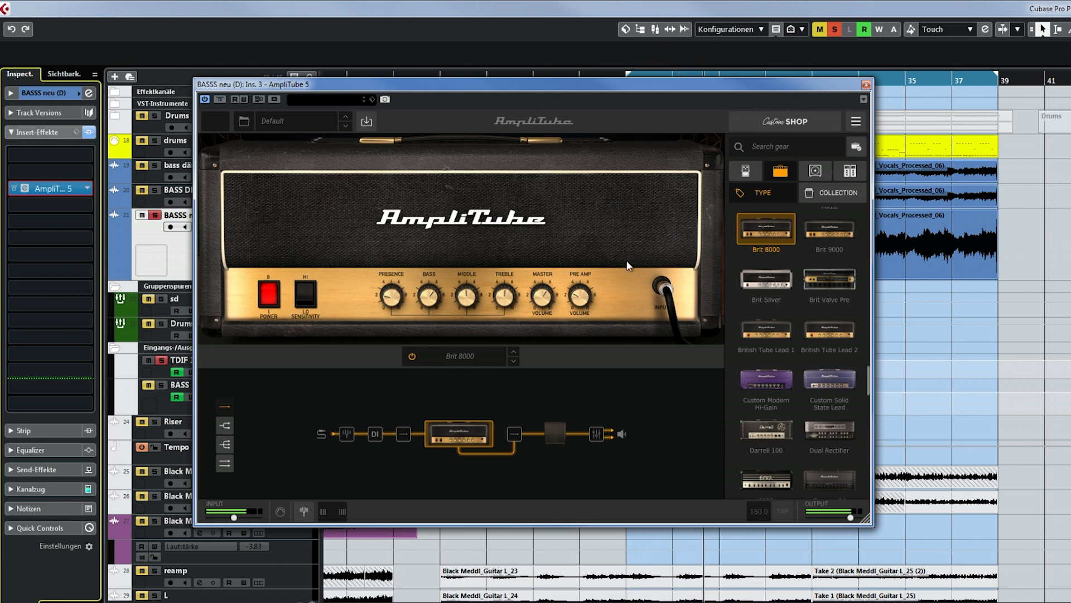
Step: Try the American Lead MKIII from the High Gain amps and adjust its lead drive
{"action": "scroll", "coordinate": [763, 293], "scroll_direction": "up", "scroll_amount": 2}
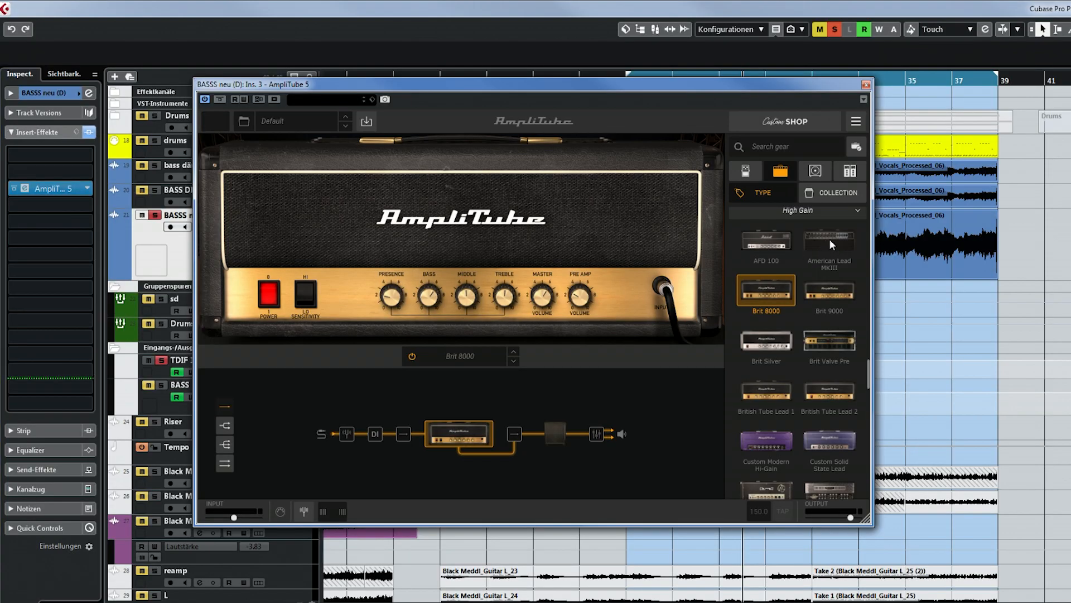
{"action": "left_click", "coordinate": [829, 244]}
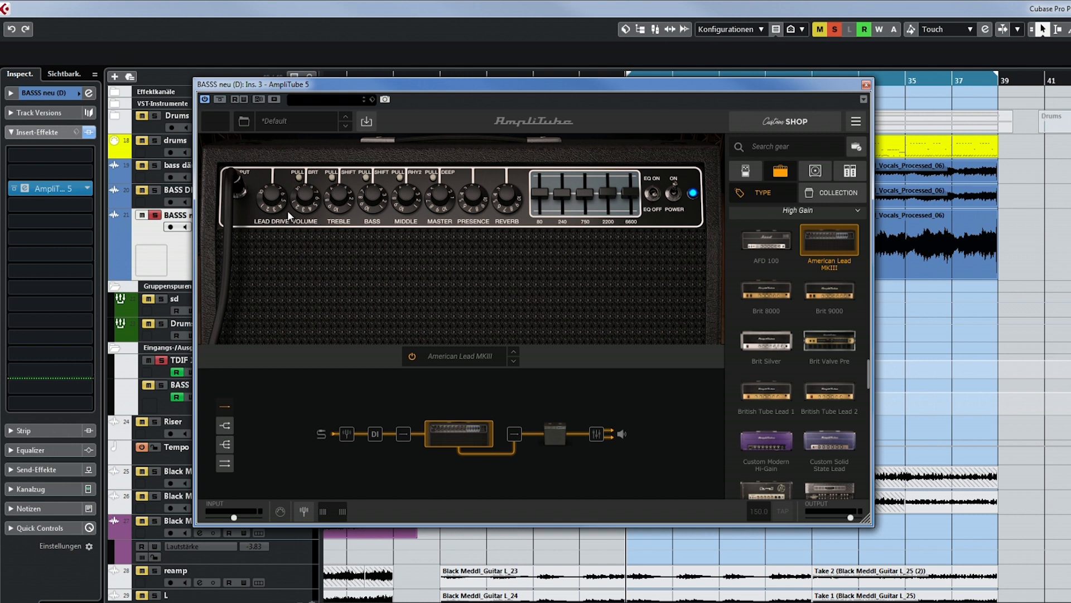
{"action": "mouse_move", "coordinate": [270, 195]}
{"action": "left_mouse_down"}
{"action": "mouse_move", "coordinate": [263, 237]}
{"action": "mouse_move", "coordinate": [272, 201]}
{"action": "left_mouse_up"}
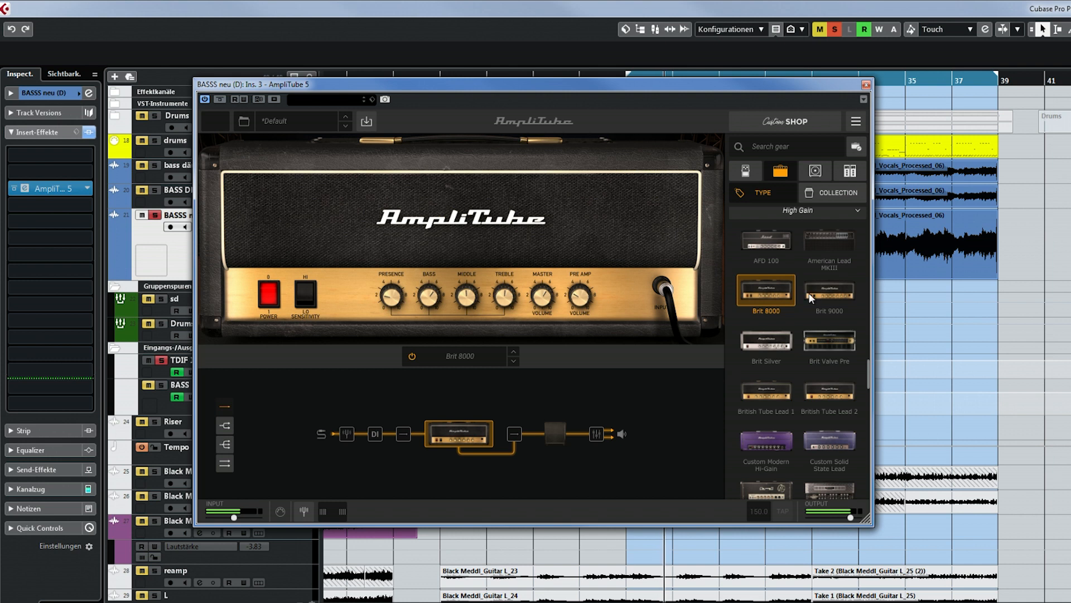
Step: Try the AFD 100 amp, adjusting its gain and presence and setting the middle to 3.1
{"action": "left_click", "coordinate": [761, 239]}
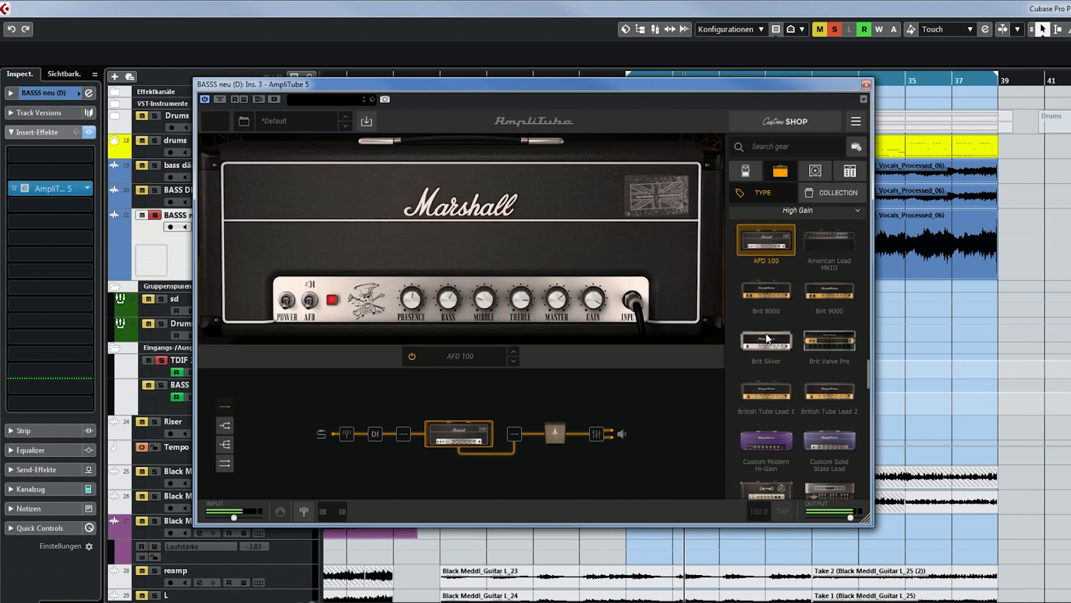
{"action": "left_click_drag", "start_coordinate": [592, 306], "coordinate": [584, 344]}
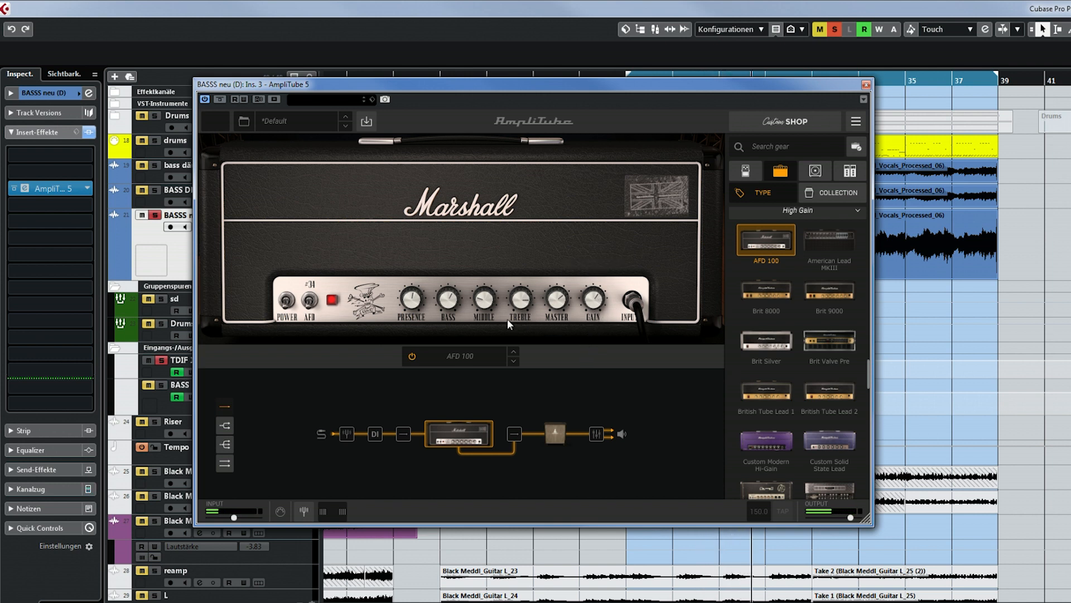
{"action": "left_click_drag", "start_coordinate": [479, 209], "coordinate": [492, 299]}
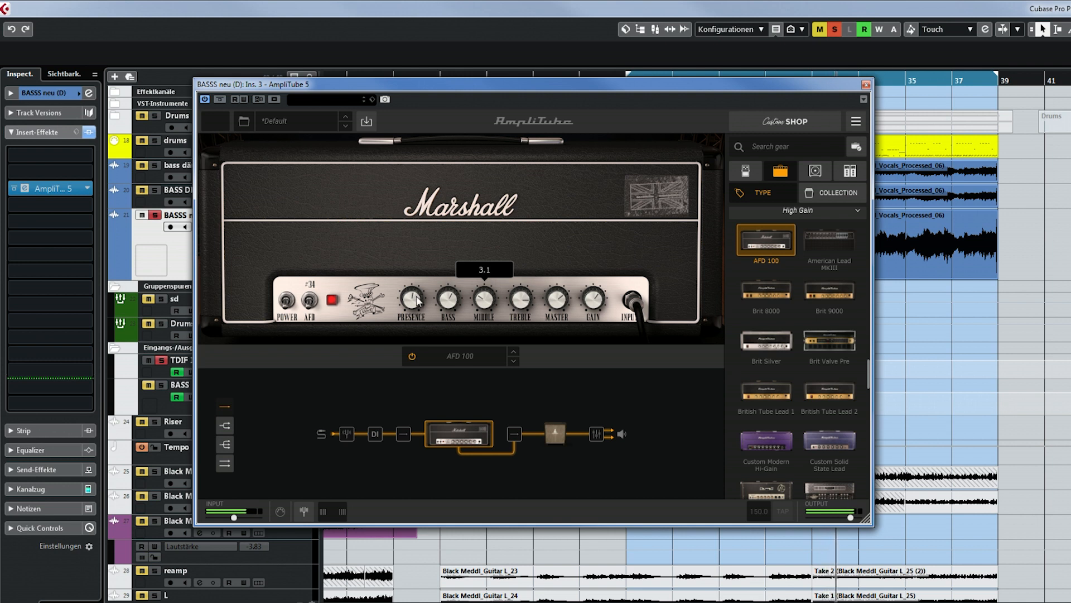
{"action": "left_click_drag", "start_coordinate": [413, 294], "coordinate": [411, 256]}
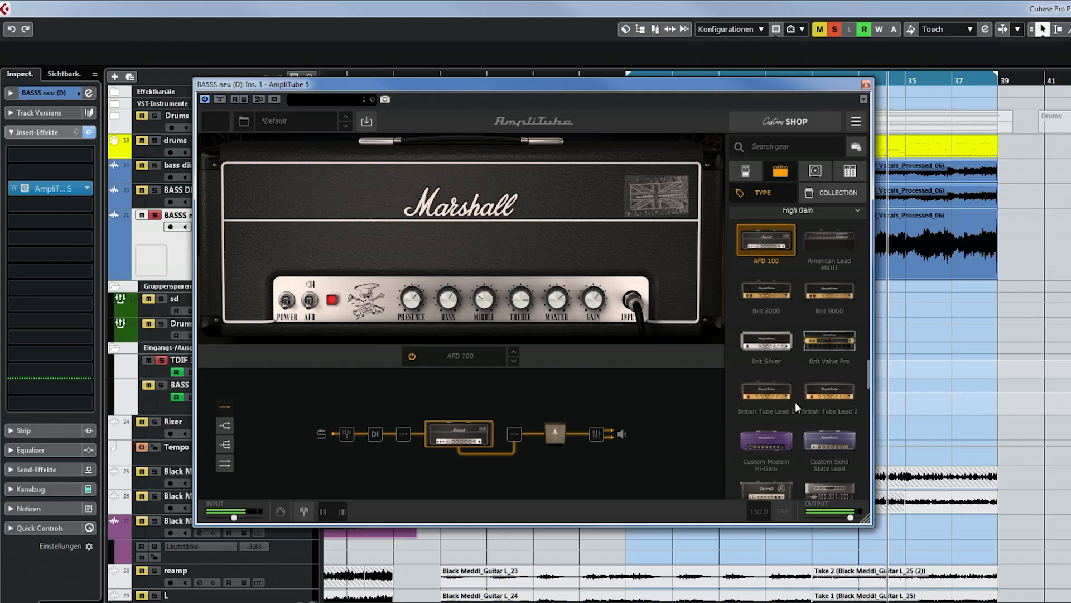
Step: Load the Brit Silver amp and adjust its lead master, input gain and middle controls
{"action": "left_click", "coordinate": [761, 359]}
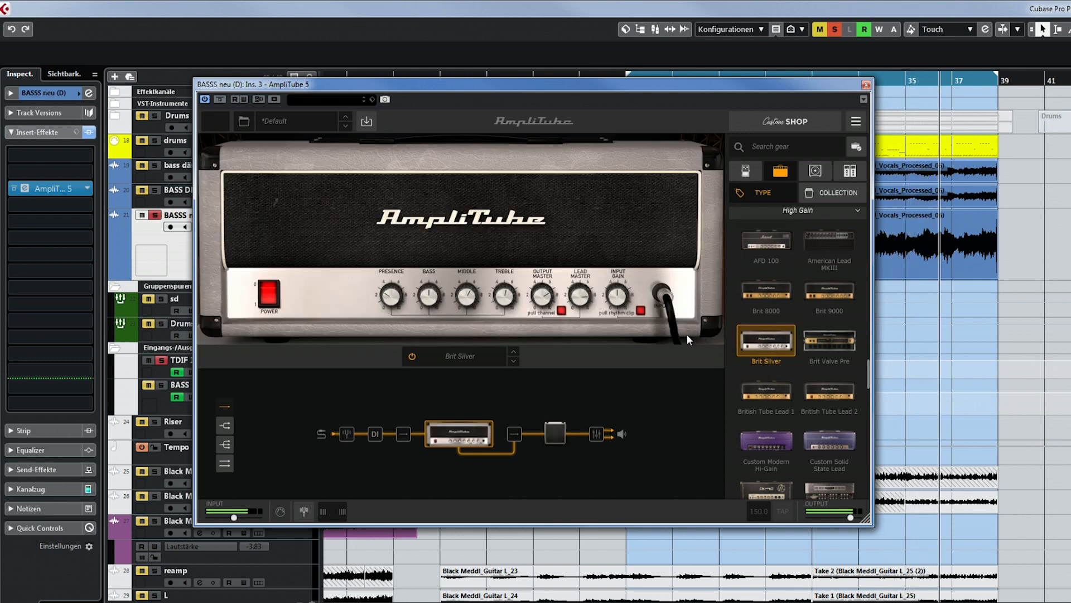
{"action": "left_click_drag", "start_coordinate": [583, 300], "coordinate": [539, 280]}
{"action": "left_click_drag", "start_coordinate": [619, 304], "coordinate": [623, 290]}
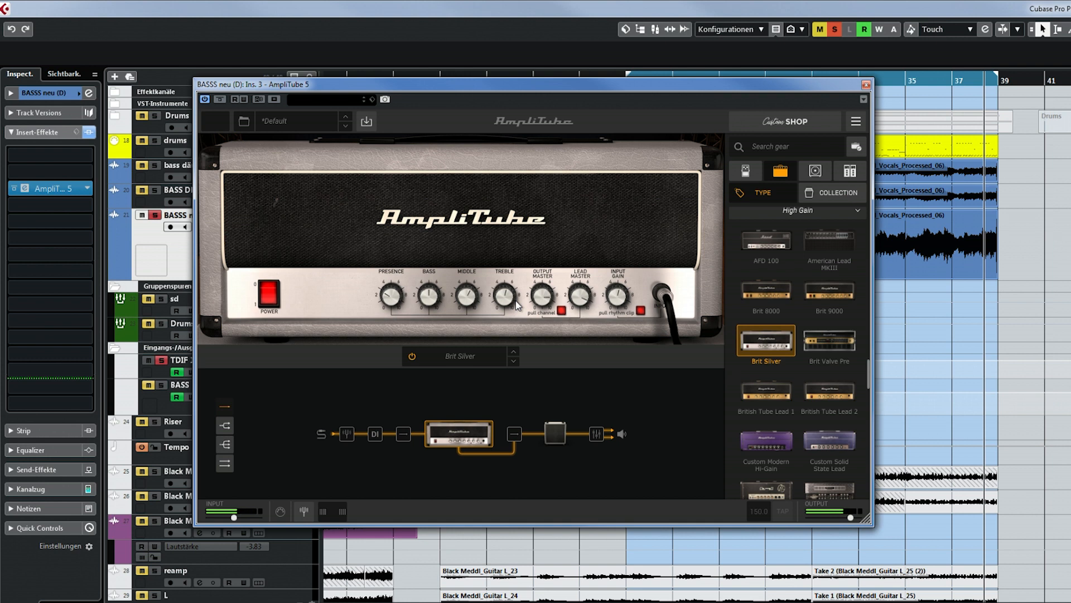
{"action": "left_click_drag", "start_coordinate": [467, 296], "coordinate": [498, 299]}
{"action": "left_click_drag", "start_coordinate": [612, 297], "coordinate": [612, 298]}
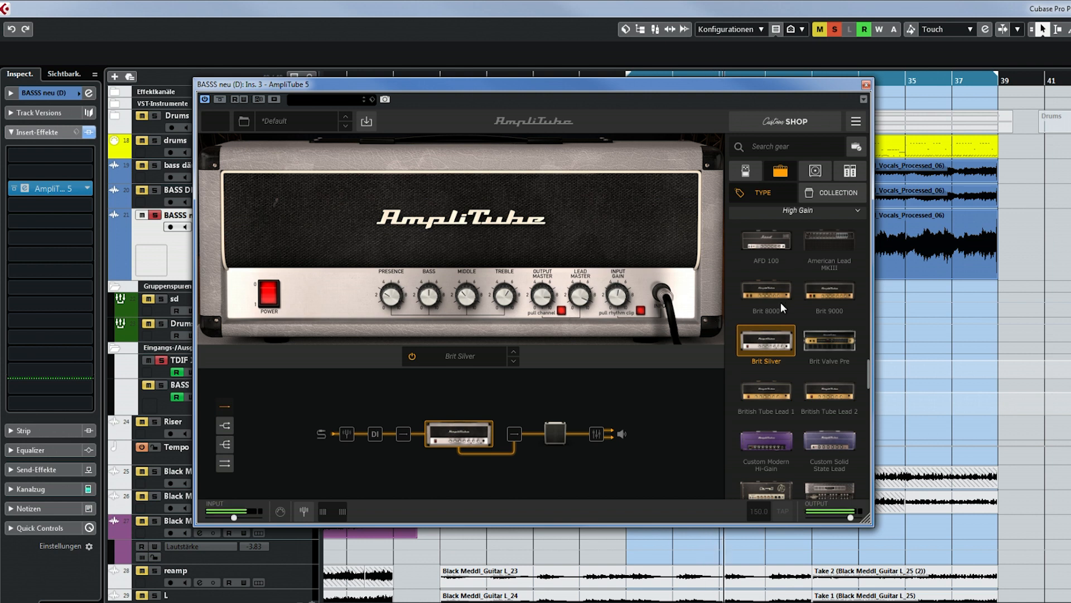
Step: Try the AFD 100 and Brit 9000 amps, adjusting the gain sensitivity and bass on the Brit 9000
{"action": "left_click", "coordinate": [764, 240]}
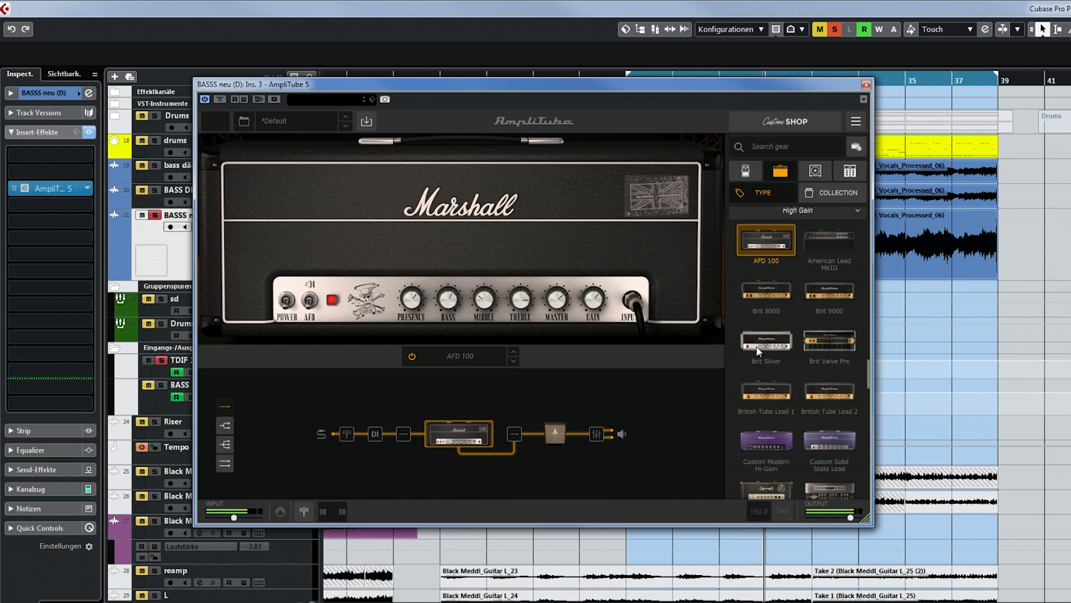
{"action": "left_click", "coordinate": [825, 290]}
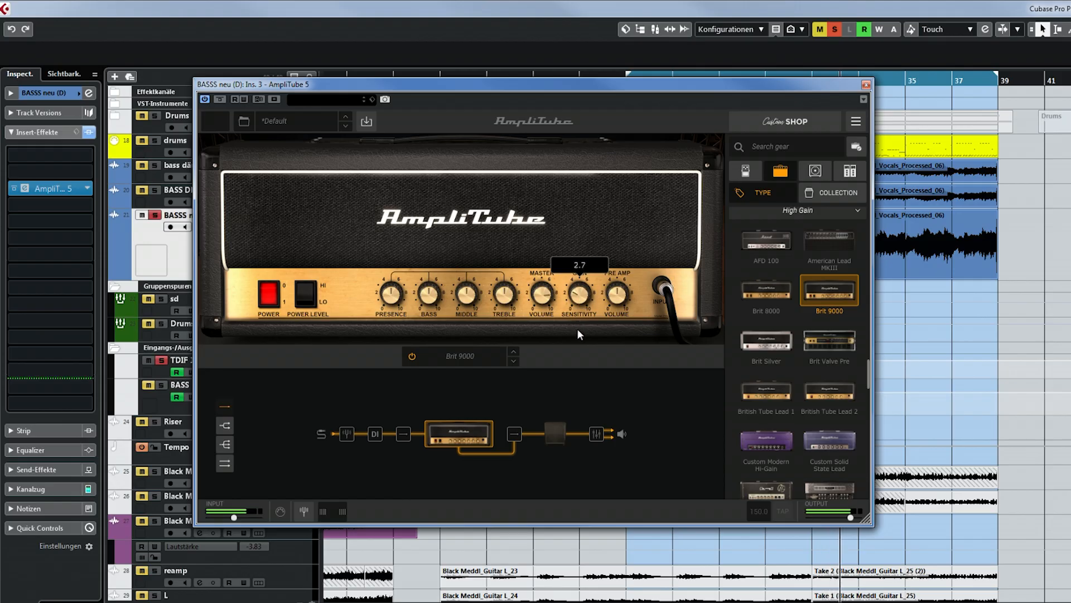
{"action": "left_click_drag", "start_coordinate": [577, 329], "coordinate": [583, 300]}
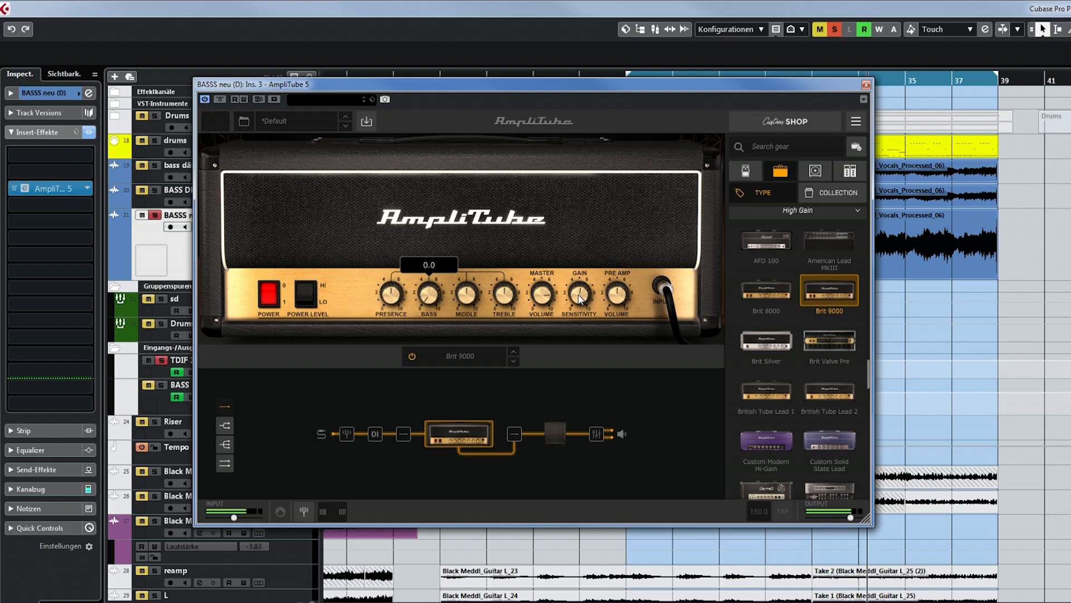
{"action": "left_click_drag", "start_coordinate": [579, 335], "coordinate": [506, 301]}
{"action": "left_click_drag", "start_coordinate": [436, 301], "coordinate": [431, 244]}
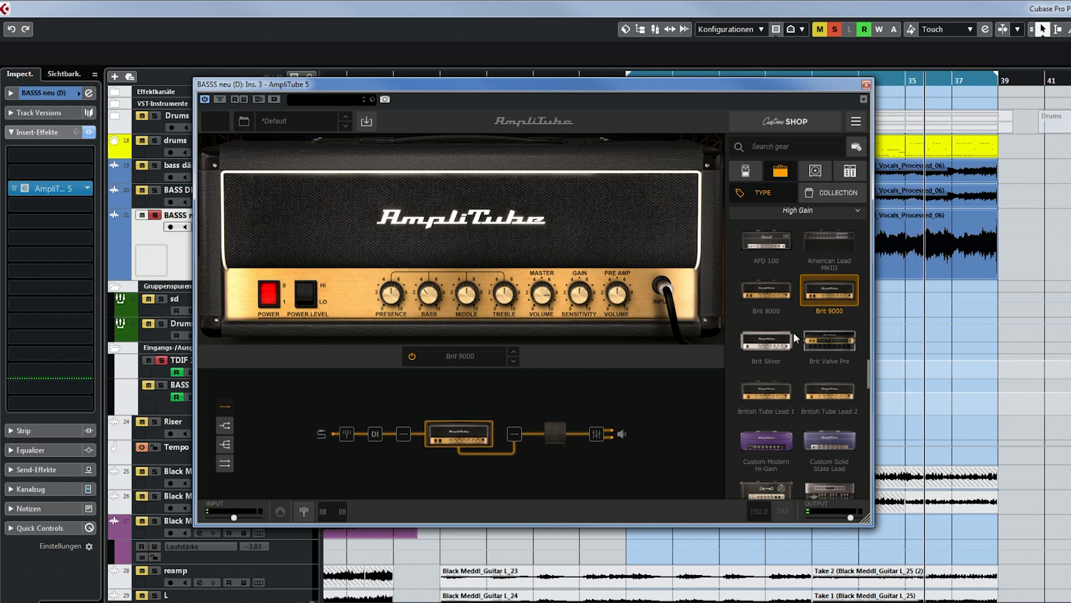
Step: Audition the Brit Silver against the AFD 100, leaving the AFD 100 amp loaded
{"action": "scroll", "coordinate": [795, 333], "scroll_direction": "up", "scroll_amount": 2}
{"action": "scroll", "coordinate": [804, 328], "scroll_direction": "down", "scroll_amount": 2}
{"action": "left_click", "coordinate": [762, 340]}
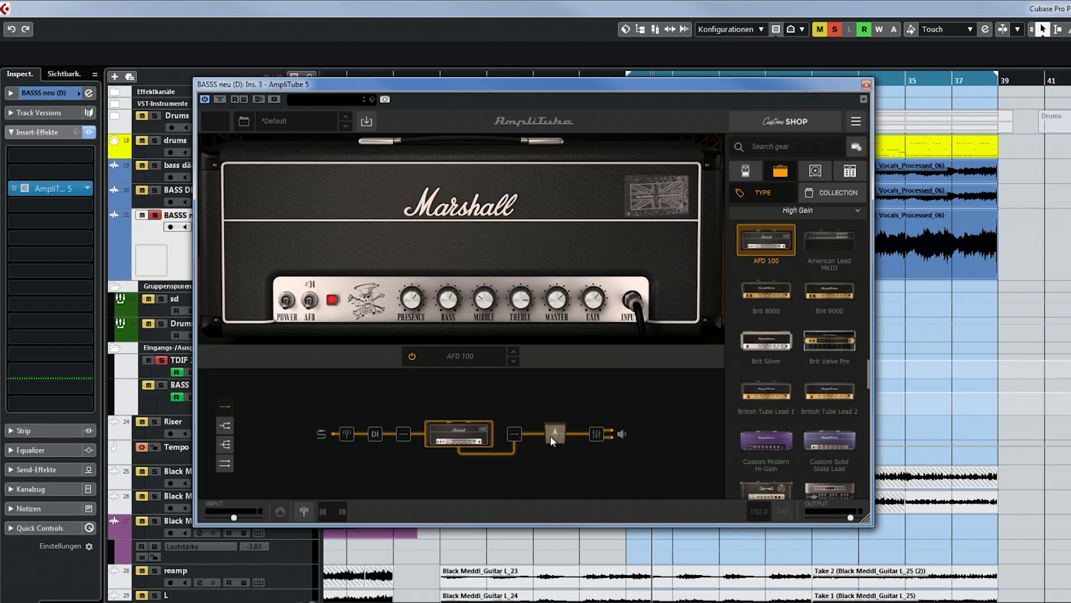
Step: Show the 4x12 1960BV SL cabinet and mute the room channel in its microphone mixer
{"action": "left_click", "coordinate": [552, 436]}
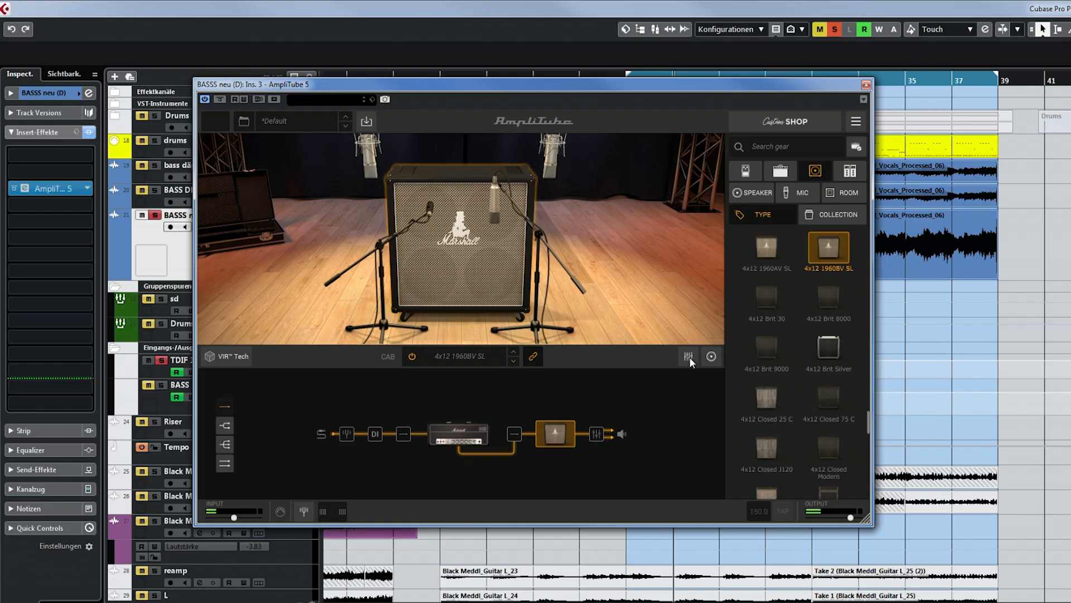
{"action": "left_click", "coordinate": [689, 357]}
{"action": "left_click", "coordinate": [553, 227]}
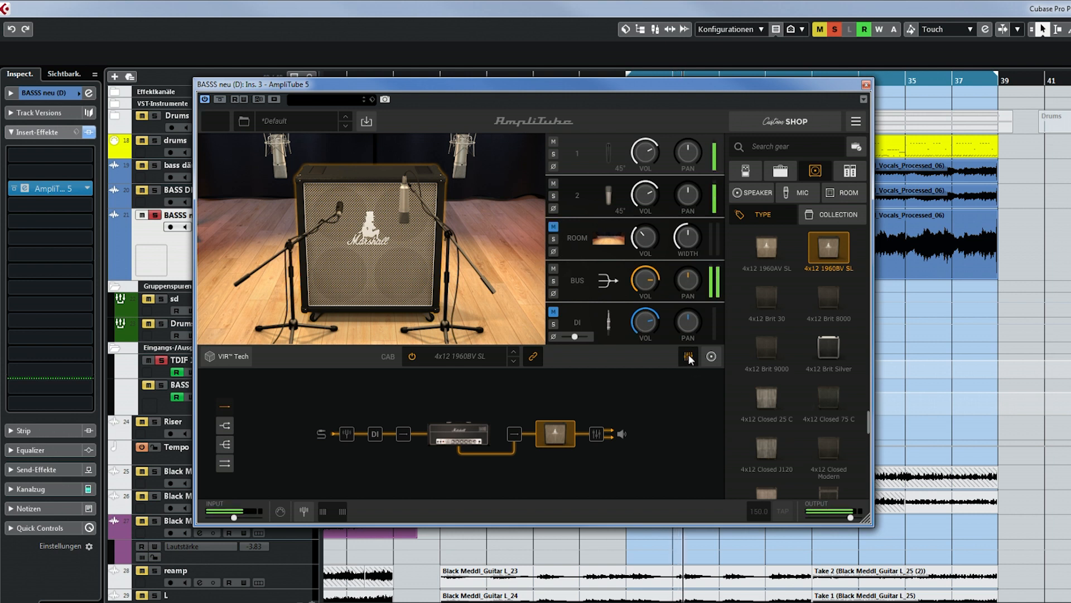
{"action": "left_click", "coordinate": [689, 357]}
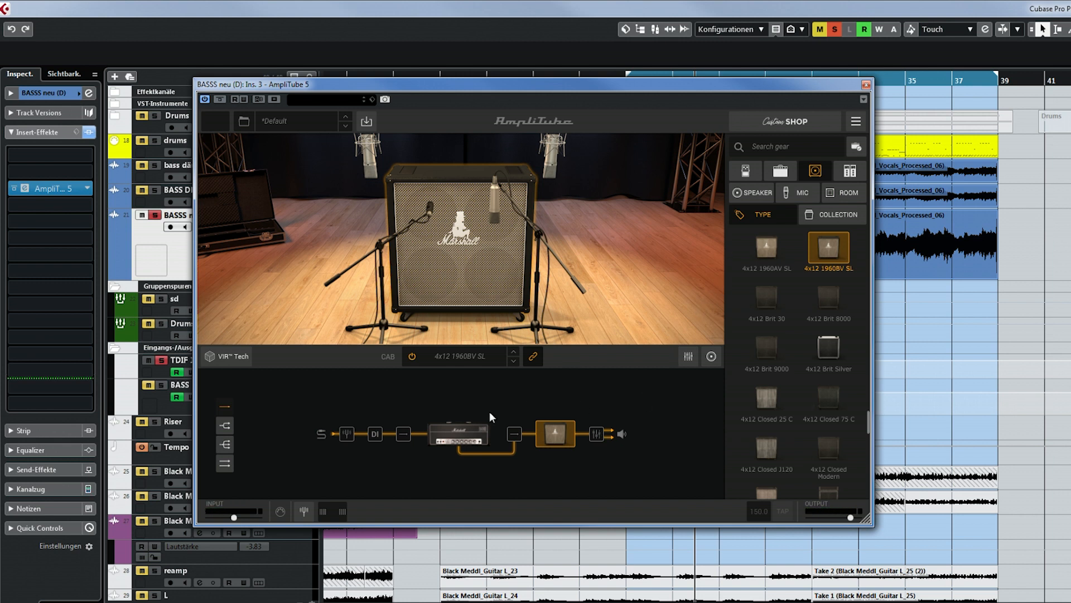
Step: Load the Brit Silver amp with the cabinet unlinked so that it keeps the 4x12 1960BV SL
{"action": "left_click", "coordinate": [470, 433]}
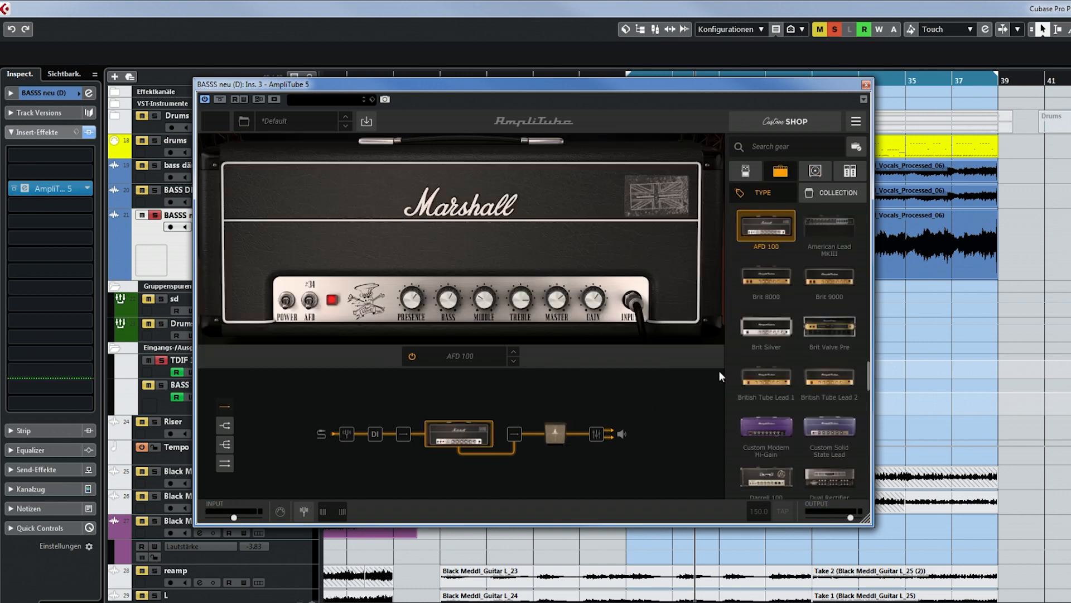
{"action": "left_click", "coordinate": [762, 327]}
{"action": "left_click", "coordinate": [555, 438]}
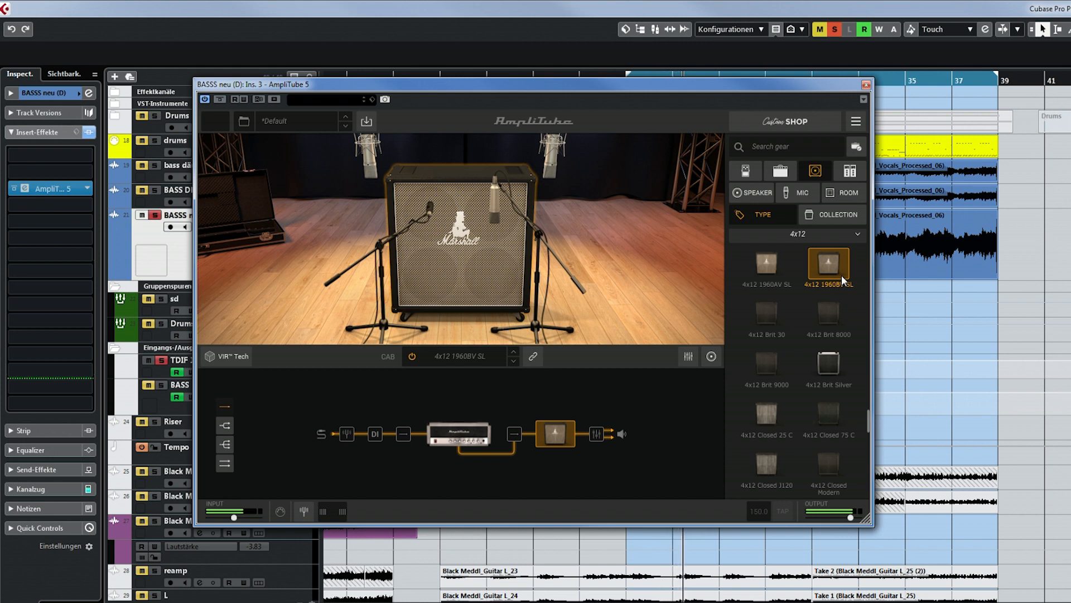
Step: Audition the 4x12 1960AV SL, Brit 30 and Brit Silver cabinets against the 4x12 1960BV SL, ending on the 1960BV SL
{"action": "left_click", "coordinate": [767, 267]}
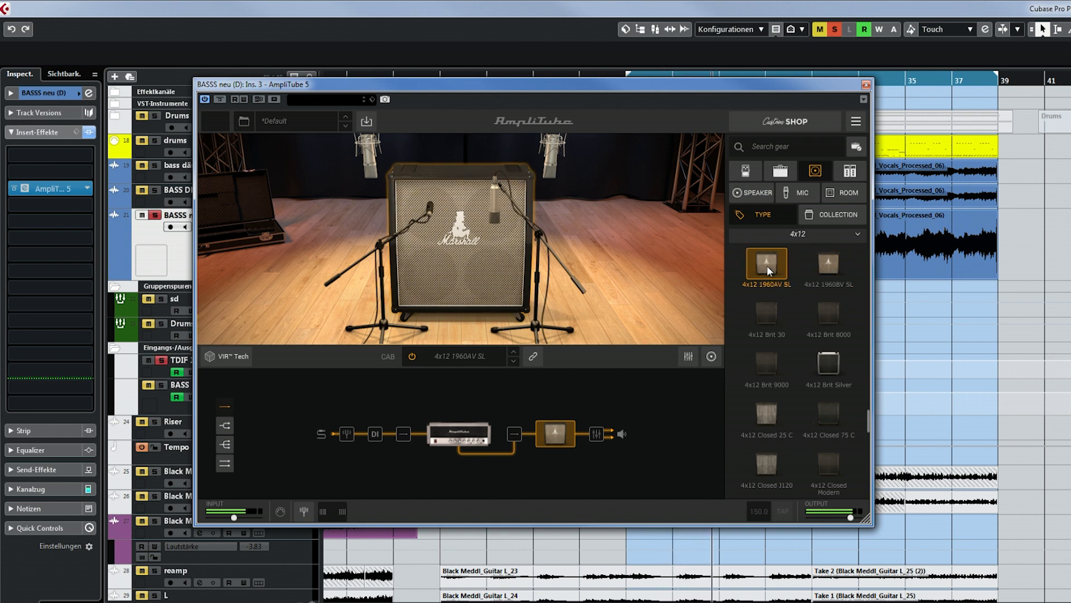
{"action": "left_click", "coordinate": [834, 267]}
{"action": "left_click", "coordinate": [766, 314]}
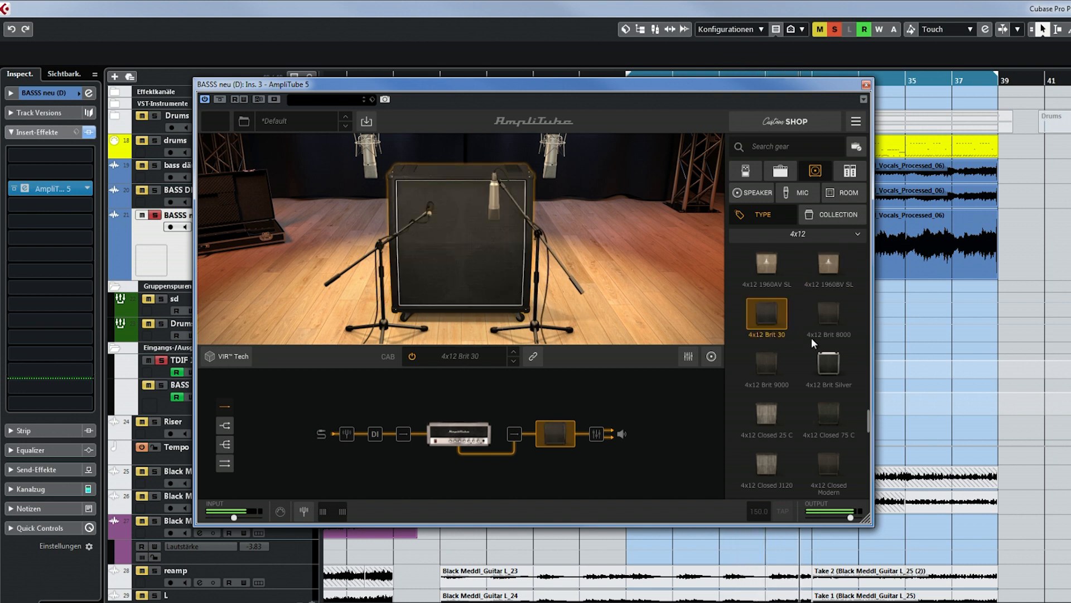
{"action": "left_click", "coordinate": [832, 375]}
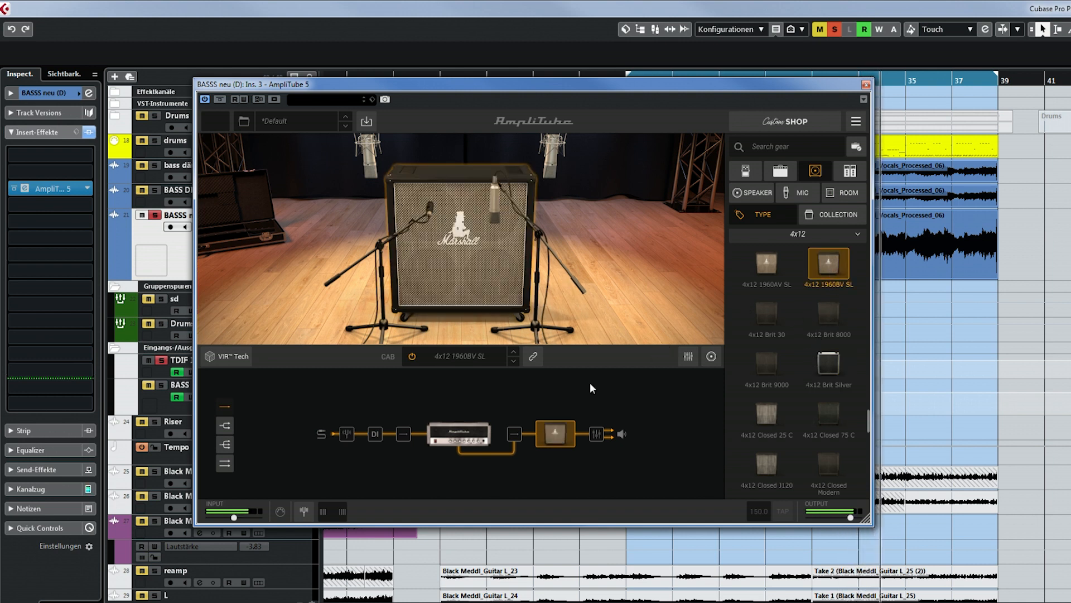
Step: Return to the amp view, load the AFD 100 and move the plug-in window to uncover the track list
{"action": "left_click", "coordinate": [460, 436]}
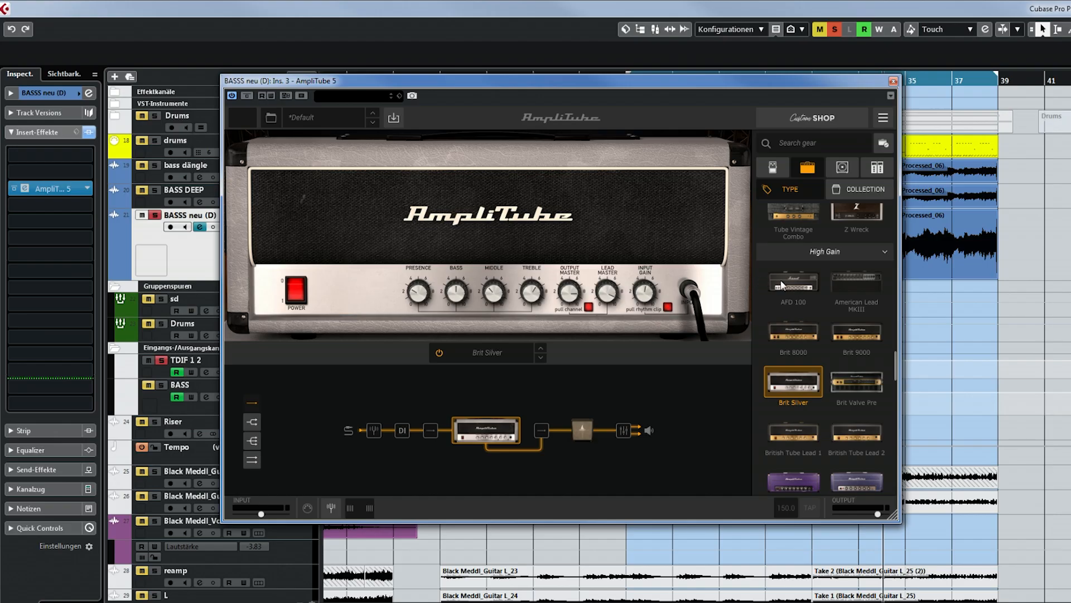
{"action": "left_click", "coordinate": [782, 279]}
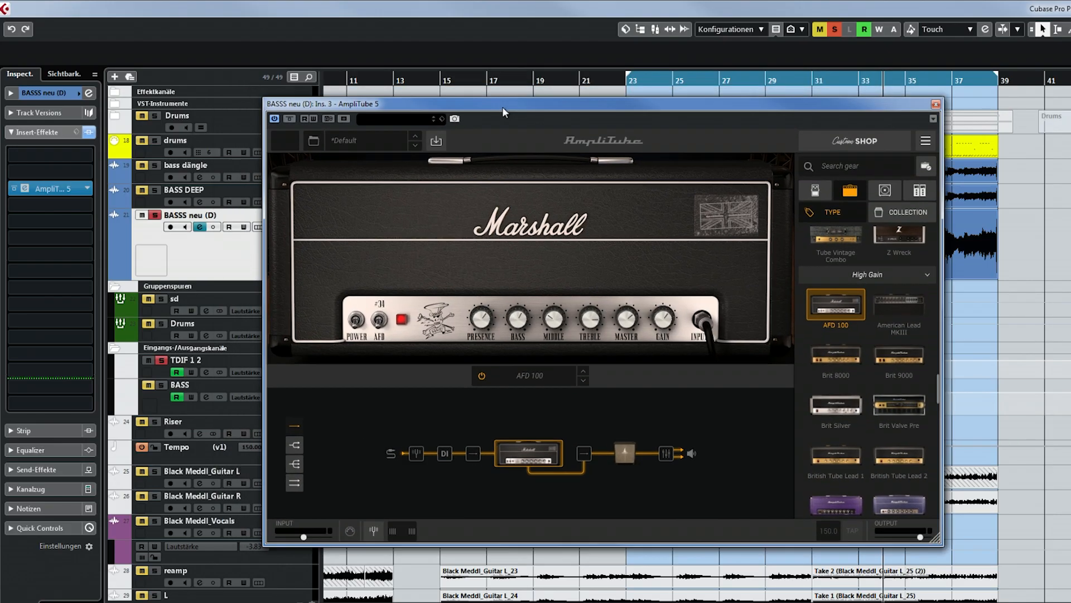
{"action": "left_click_drag", "start_coordinate": [503, 108], "coordinate": [544, 103]}
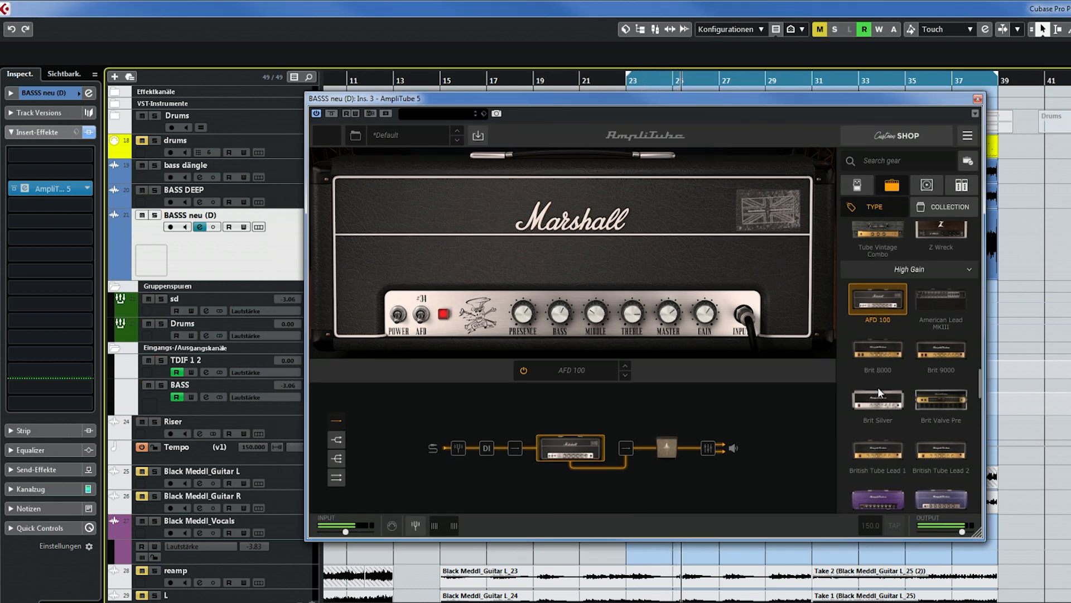
Step: Load the Brit Silver amp, adjust its presence and set the middle to 3.4 and the treble to 7.3
{"action": "left_click", "coordinate": [879, 402]}
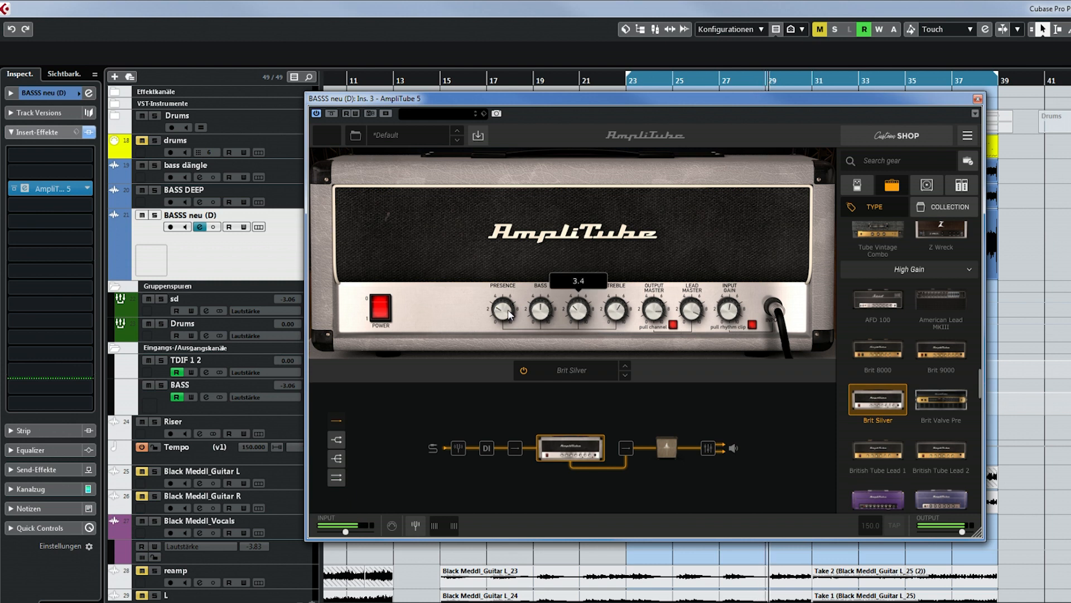
{"action": "left_click_drag", "start_coordinate": [509, 314], "coordinate": [510, 271]}
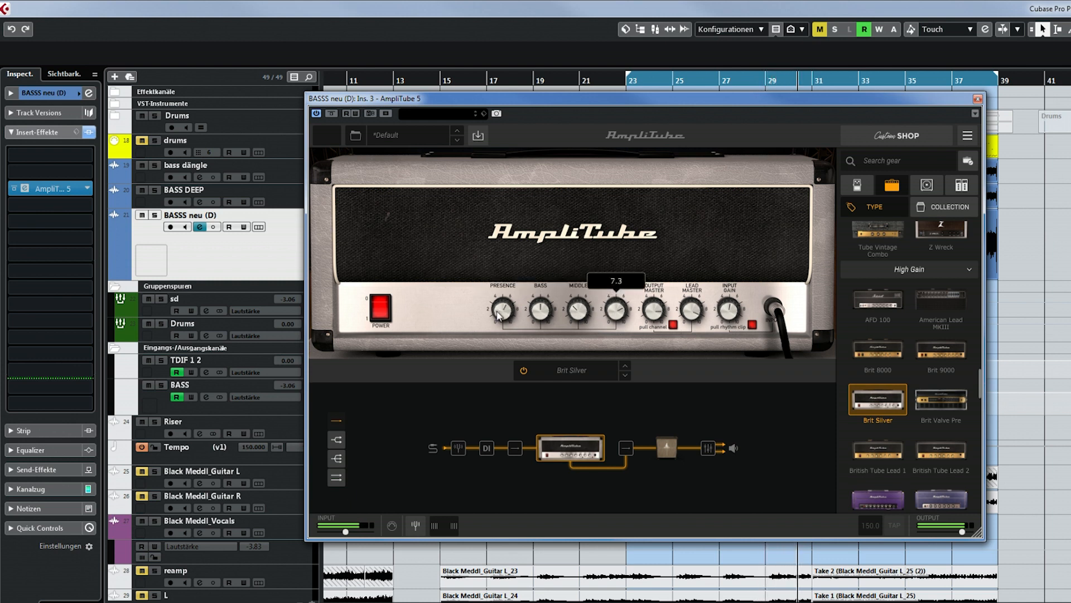
{"action": "left_click_drag", "start_coordinate": [506, 316], "coordinate": [499, 323]}
Step: Alternate between the AFD 100 and Brit Silver amps to compare them, ending on the Brit Silver
{"action": "left_click", "coordinate": [868, 309]}
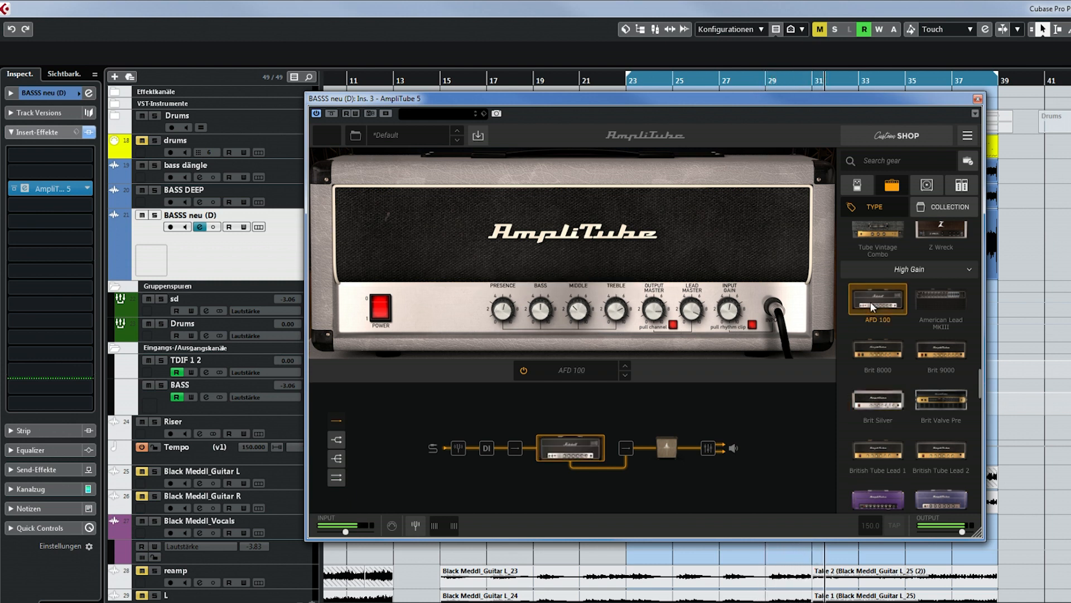
{"action": "left_click", "coordinate": [873, 399]}
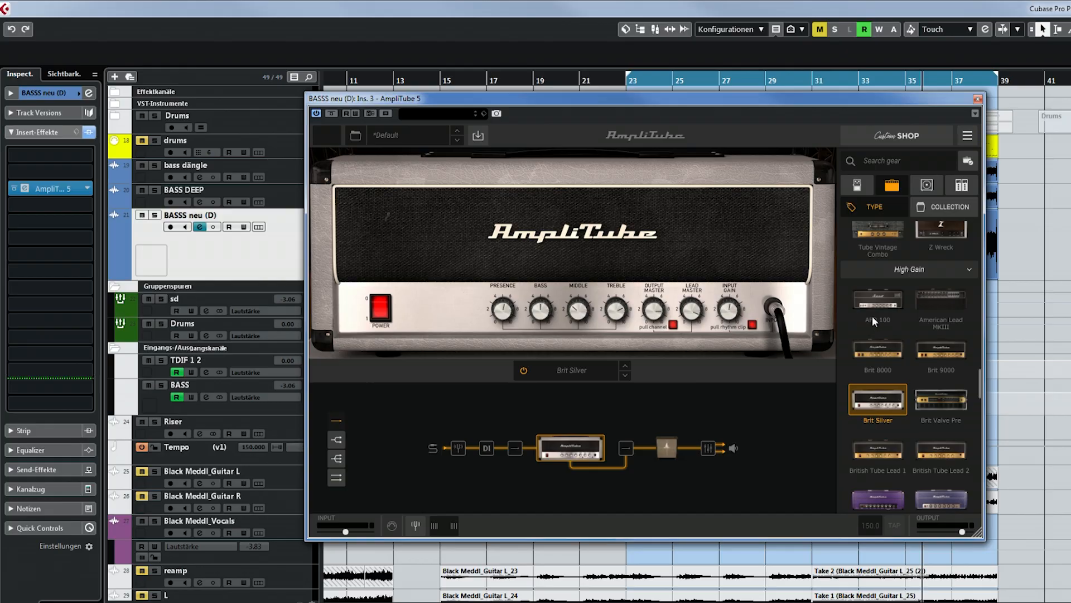
{"action": "left_click", "coordinate": [878, 299]}
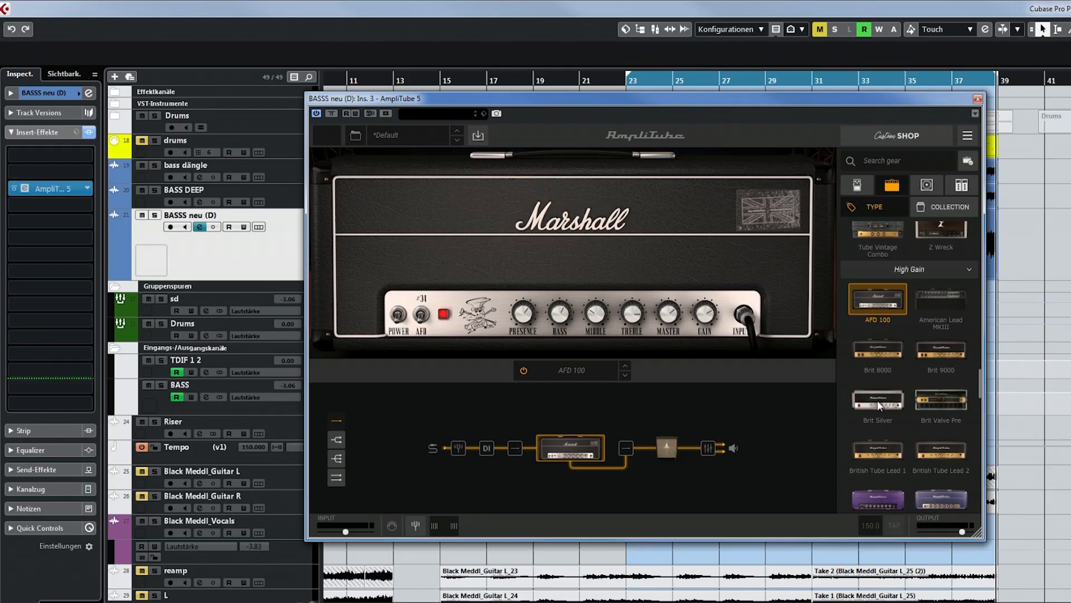
{"action": "left_click", "coordinate": [870, 396]}
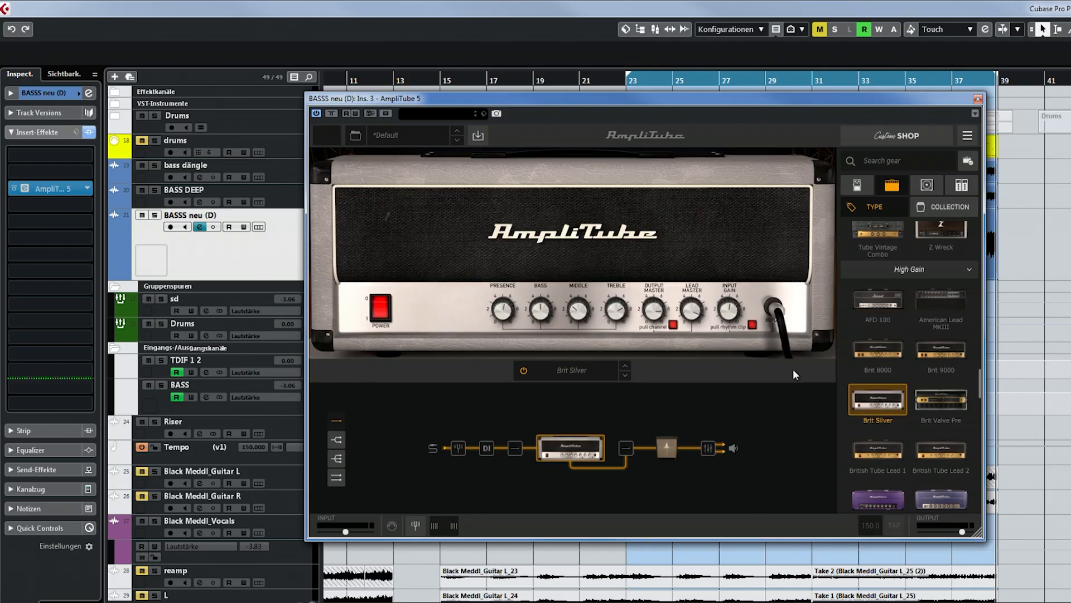
Step: Solo the BASSS neu track, play it while lowering the Brit Silver's middle to about 1.4, and close the amp plug-in window
{"action": "left_click_drag", "start_coordinate": [604, 100], "coordinate": [551, 99]}
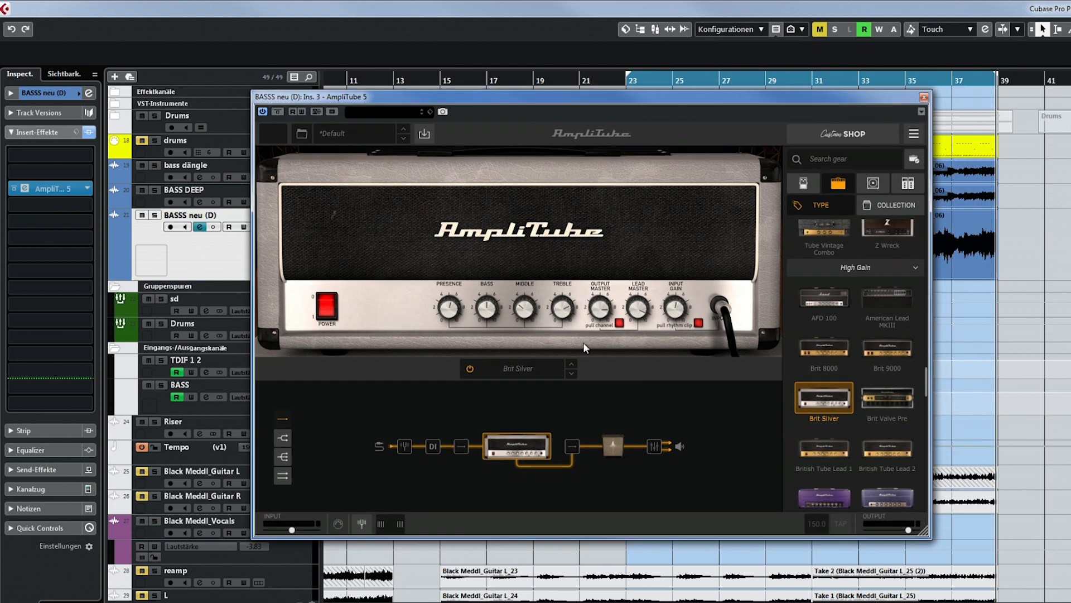
{"action": "key", "text": "s"}
{"action": "key", "text": "space"}
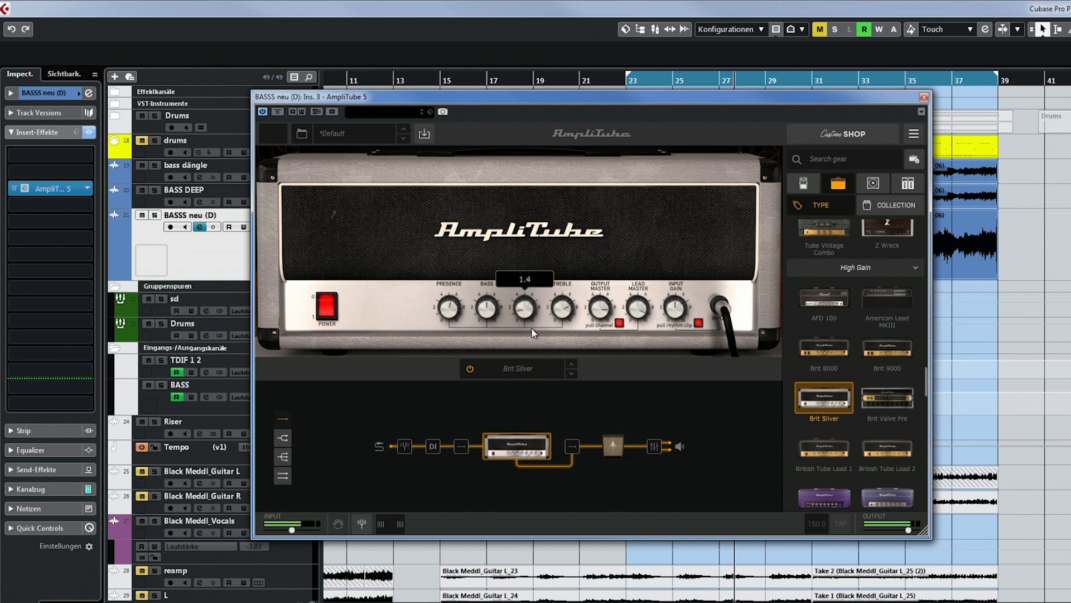
{"action": "left_click_drag", "start_coordinate": [533, 325], "coordinate": [531, 327]}
{"action": "left_click", "coordinate": [923, 98]}
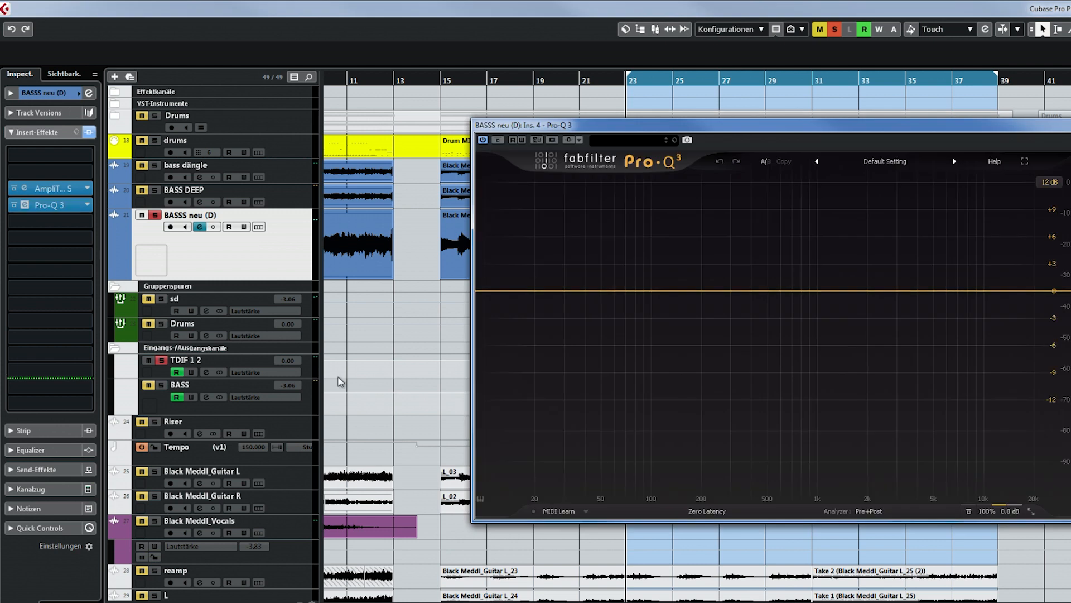
Step: During playback, add a bell cut of about 9.6 dB near 437 Hz in Pro-Q 3, with a 24 dB/oct slope
{"action": "key", "text": "space"}
{"action": "left_click_drag", "start_coordinate": [681, 291], "coordinate": [752, 235]}
{"action": "right_click", "coordinate": [752, 235]}
{"action": "mouse_move", "coordinate": [804, 301]}
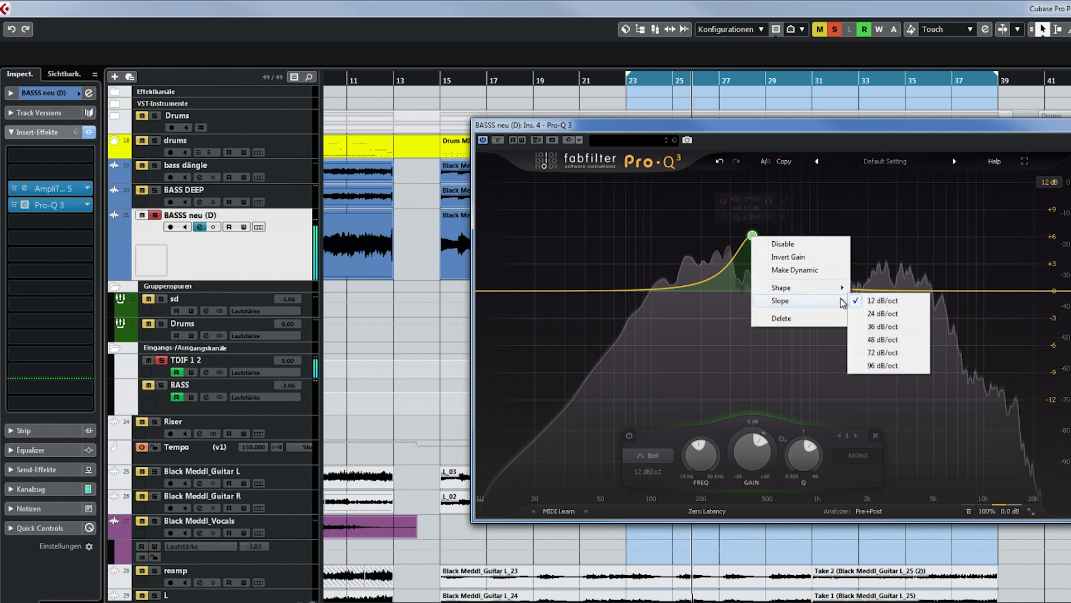
{"action": "left_click", "coordinate": [873, 316]}
{"action": "left_click_drag", "start_coordinate": [753, 235], "coordinate": [758, 377]}
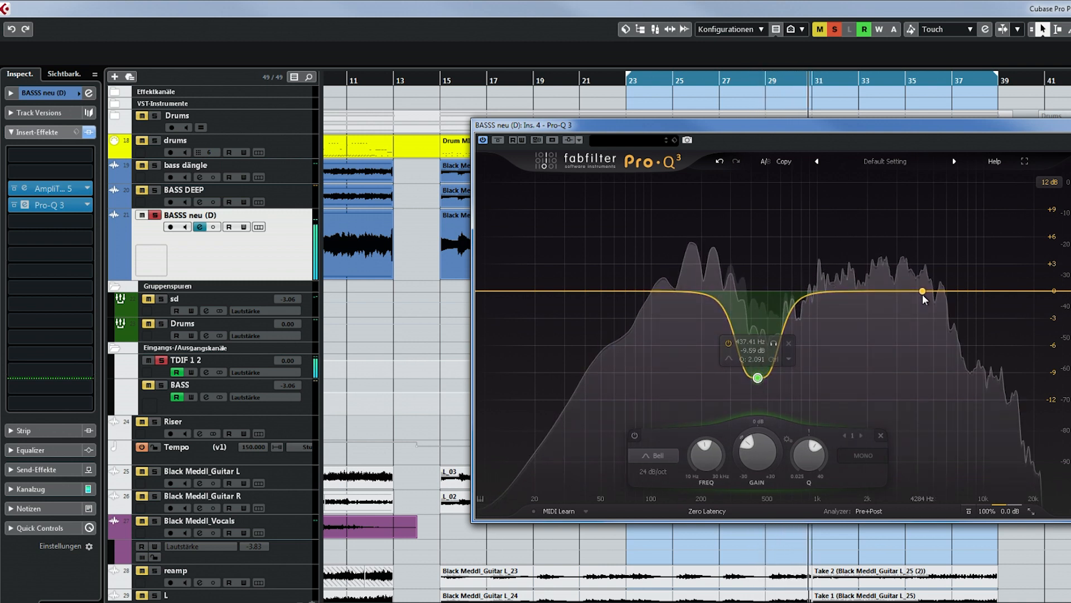
Step: Add a narrow bell cut of about 1.5 dB near 2989 Hz and a 24 dB/oct high cut above it
{"action": "left_click_drag", "start_coordinate": [922, 290], "coordinate": [896, 305]}
{"action": "left_click_drag", "start_coordinate": [1021, 293], "coordinate": [988, 294]}
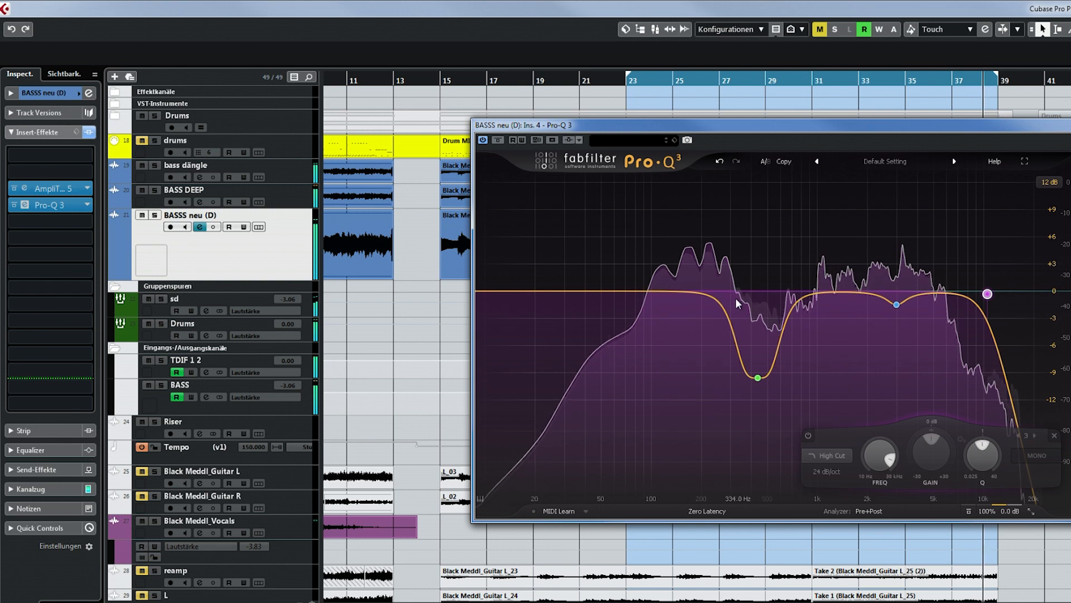
{"action": "mouse_move", "coordinate": [748, 269]}
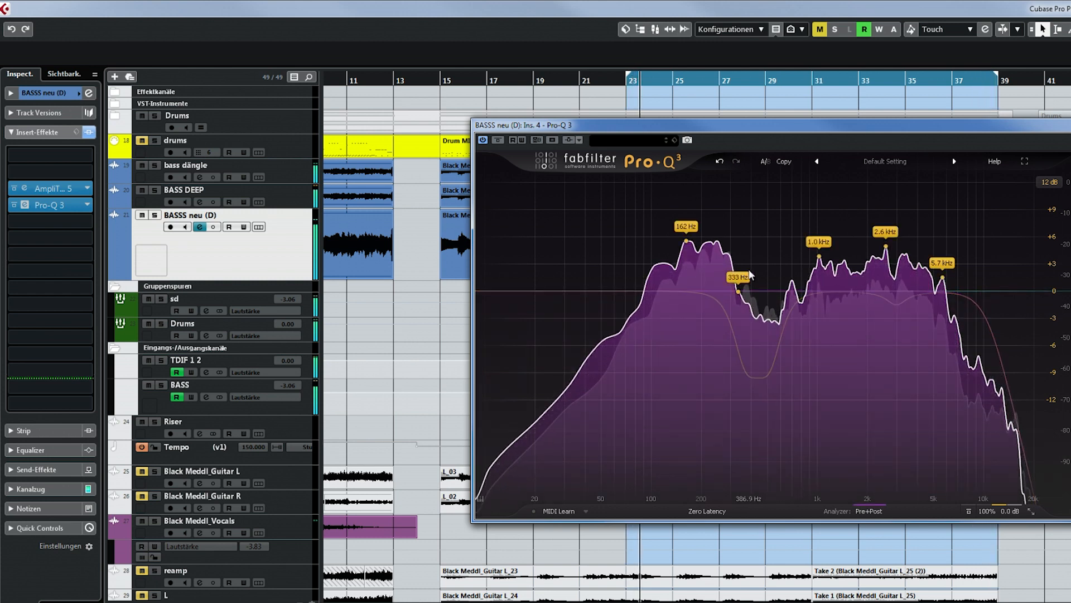
Step: Solo the BASSS neu (D) track and add a 24 dB/oct low cut, tuned by ear to about 135 Hz
{"action": "key", "text": "s"}
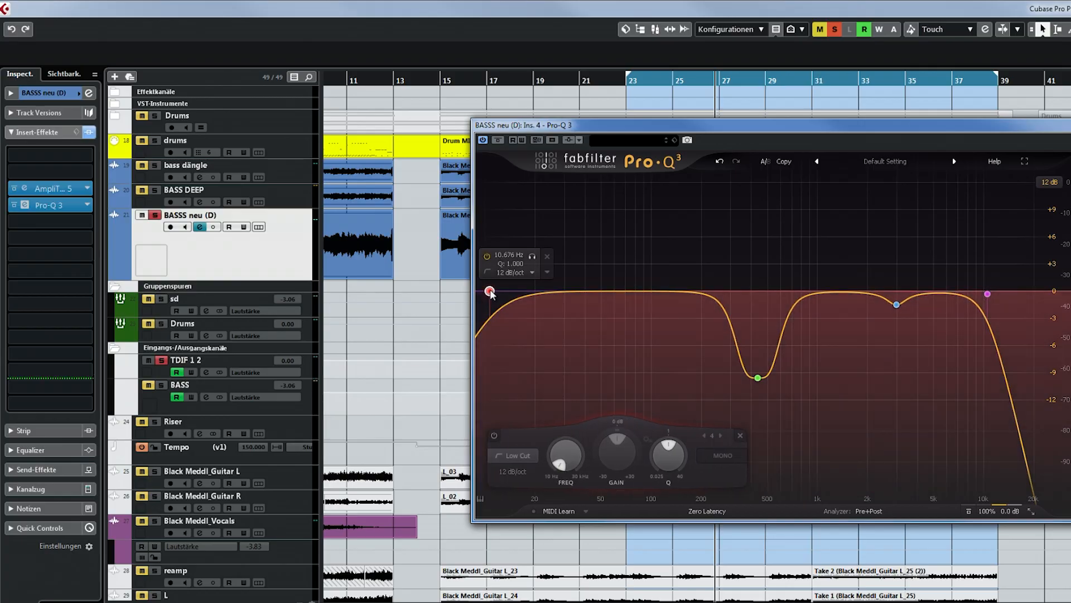
{"action": "left_click_drag", "start_coordinate": [491, 292], "coordinate": [667, 285]}
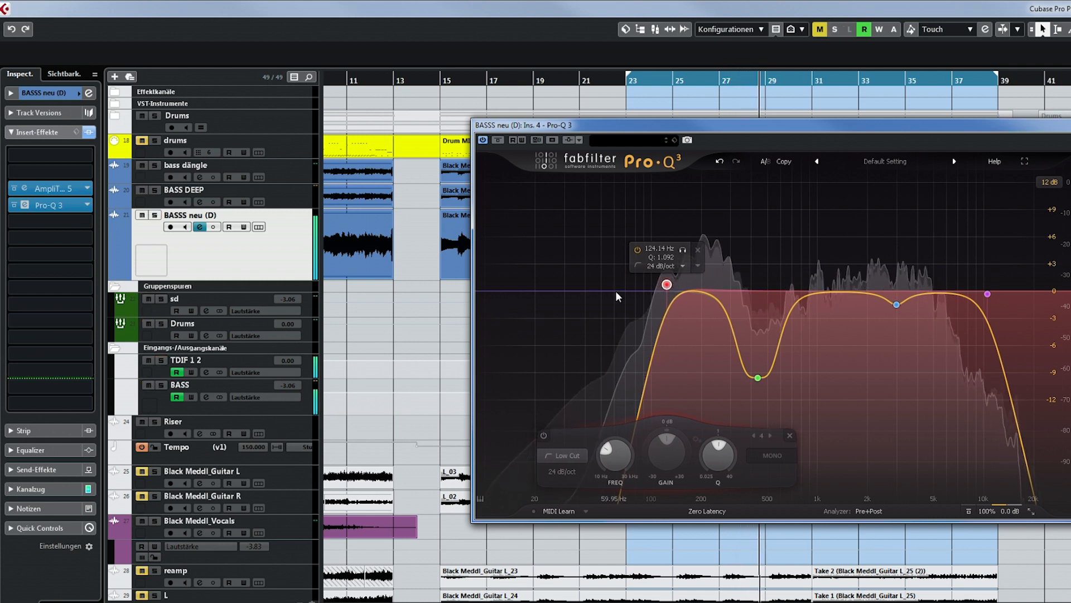
{"action": "left_click_drag", "start_coordinate": [817, 267], "coordinate": [817, 267]}
{"action": "left_click_drag", "start_coordinate": [972, 126], "coordinate": [920, 135]}
{"action": "left_click", "coordinate": [1033, 135]}
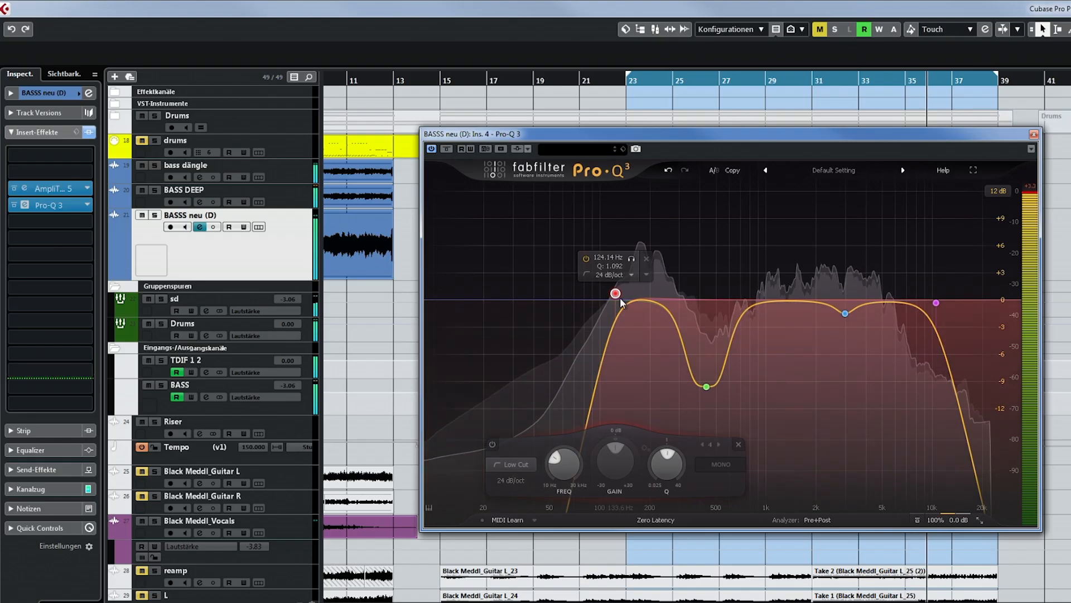
{"action": "left_click_drag", "start_coordinate": [616, 295], "coordinate": [622, 293]}
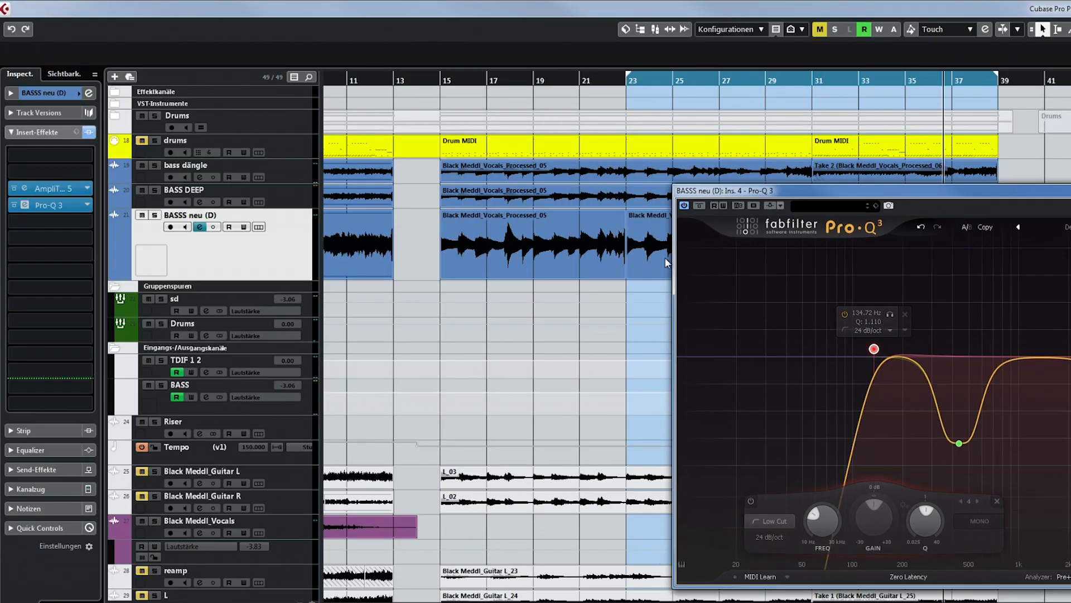
Step: Select the BASSS neu (D) clip that starts at bar 15
{"action": "left_click", "coordinate": [508, 201]}
{"action": "left_click", "coordinate": [509, 176]}
{"action": "left_click", "coordinate": [508, 200]}
{"action": "left_click", "coordinate": [514, 239]}
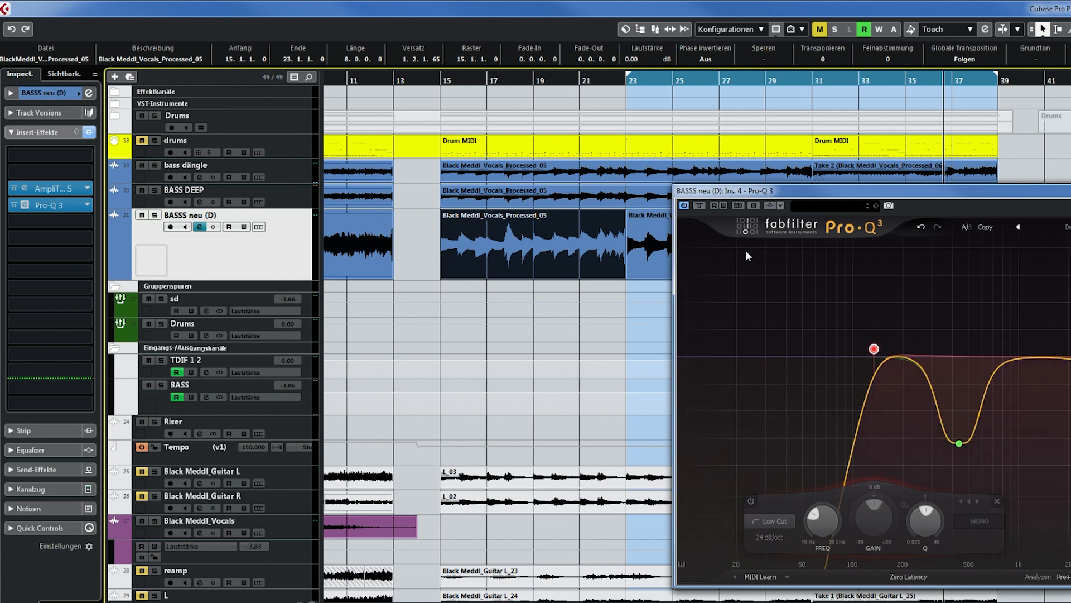
Step: Reposition the EQ window beside the track list and solo bass dängle, BASS DEEP and BASSS neu (D) together
{"action": "left_click_drag", "start_coordinate": [838, 192], "coordinate": [663, 171]}
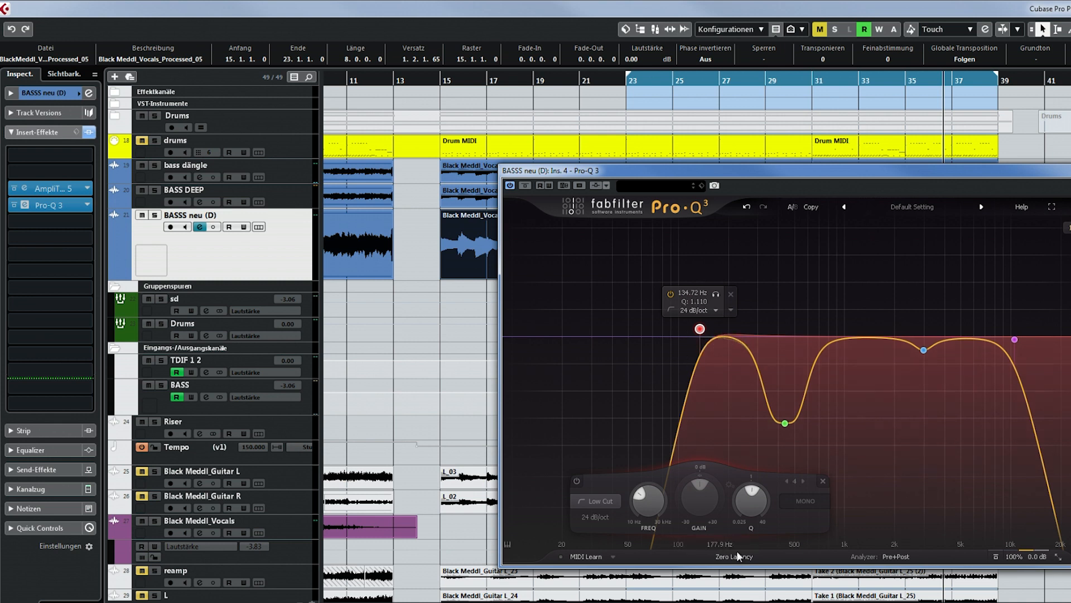
{"action": "left_click_drag", "start_coordinate": [696, 172], "coordinate": [582, 92]}
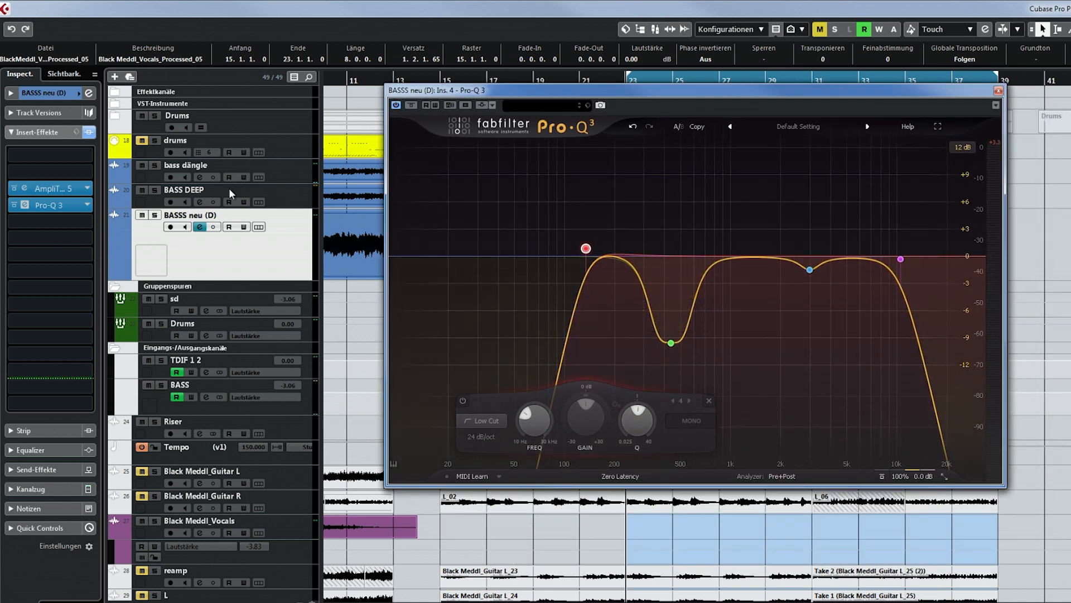
{"action": "left_click", "coordinate": [288, 168]}
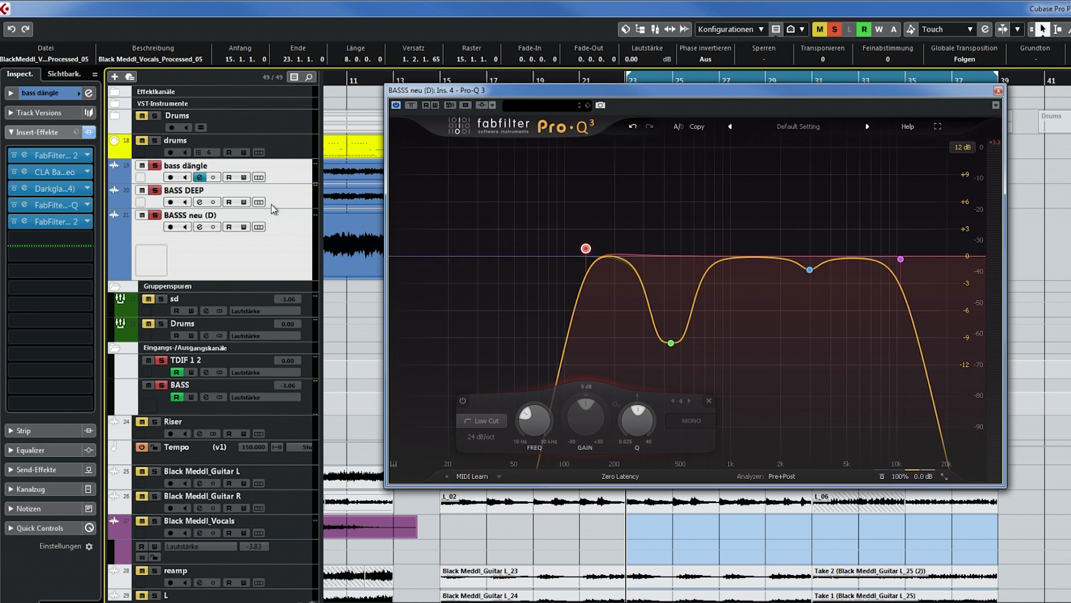
{"action": "left_click_drag", "start_coordinate": [682, 91], "coordinate": [652, 111]}
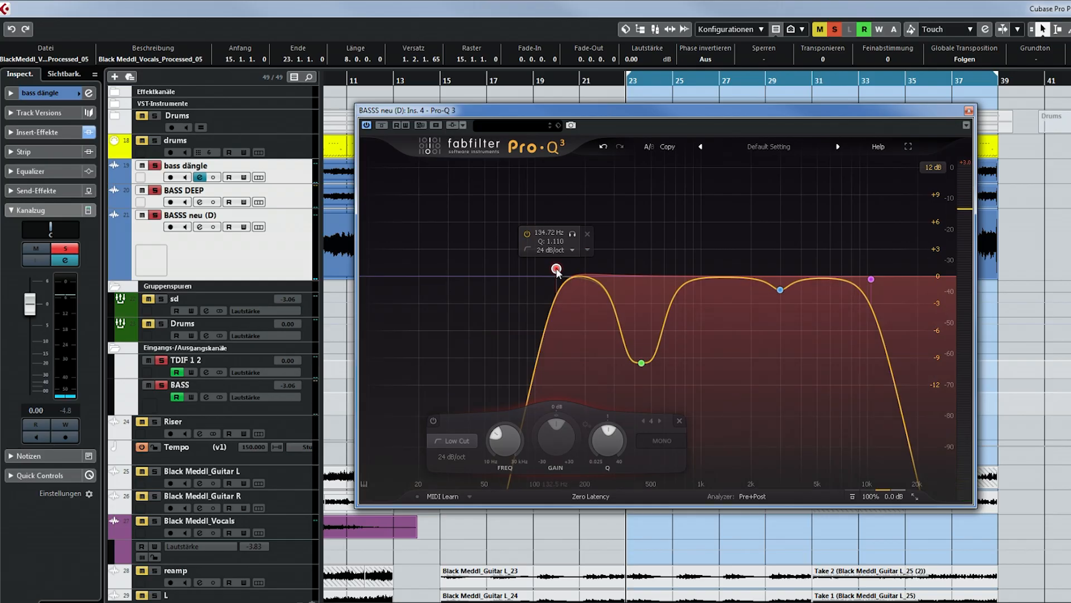
Step: Fine-tune the low cut to about 134 Hz and switch the EQ processing to Linear Phase, Medium
{"action": "left_click_drag", "start_coordinate": [565, 269], "coordinate": [558, 270]}
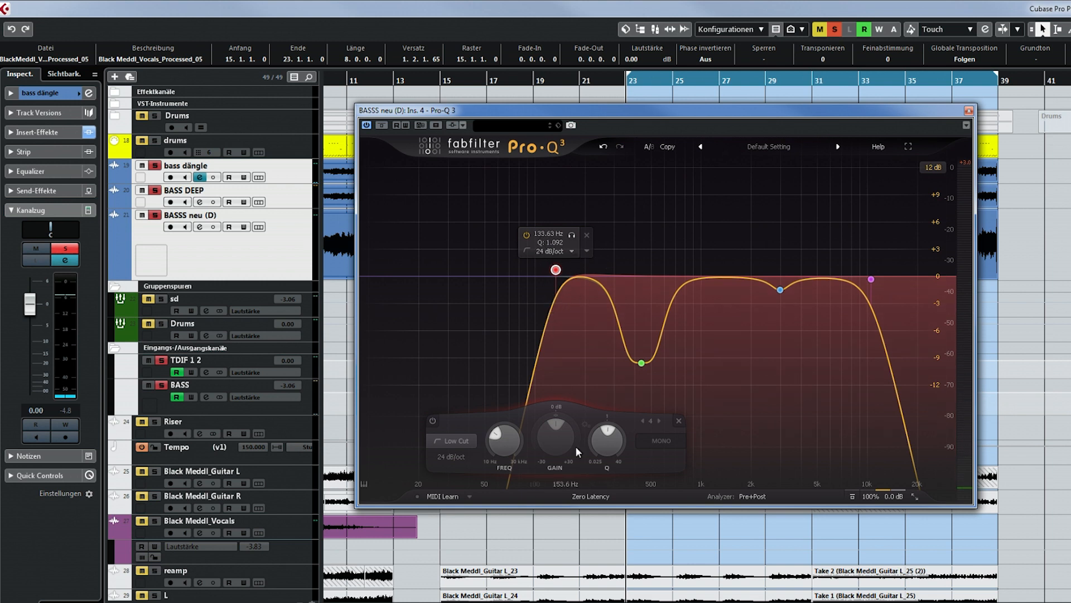
{"action": "left_click", "coordinate": [581, 501]}
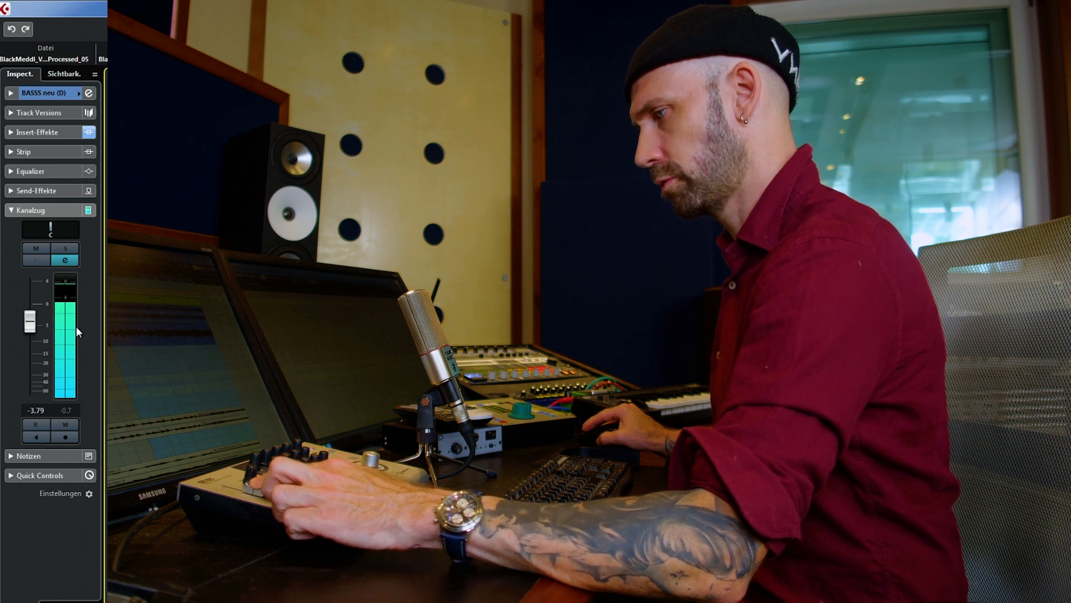
Step: Show the insert effects of BASSS neu (D), deepen the 437 Hz bell cut slightly in Pro-Q 3 and close the EQ window
{"action": "left_click", "coordinate": [65, 134]}
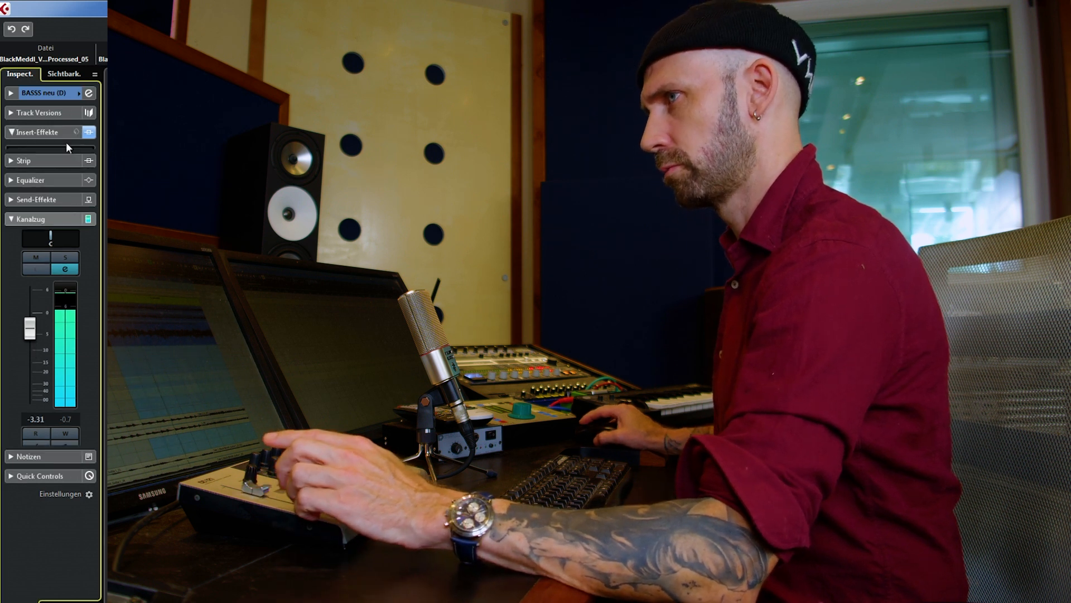
{"action": "left_click", "coordinate": [24, 204]}
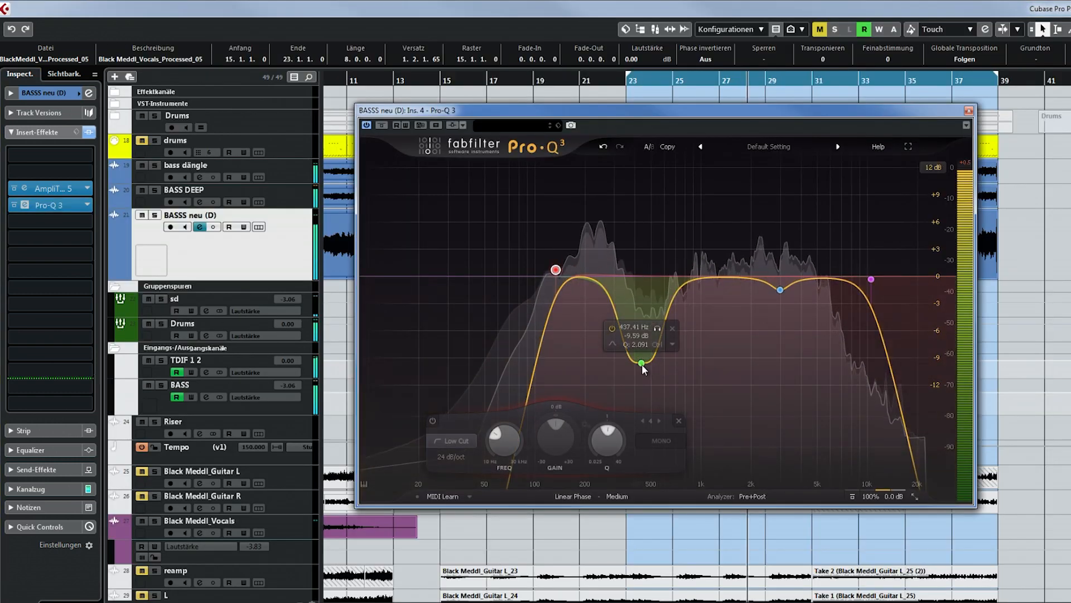
{"action": "left_click_drag", "start_coordinate": [641, 373], "coordinate": [640, 373]}
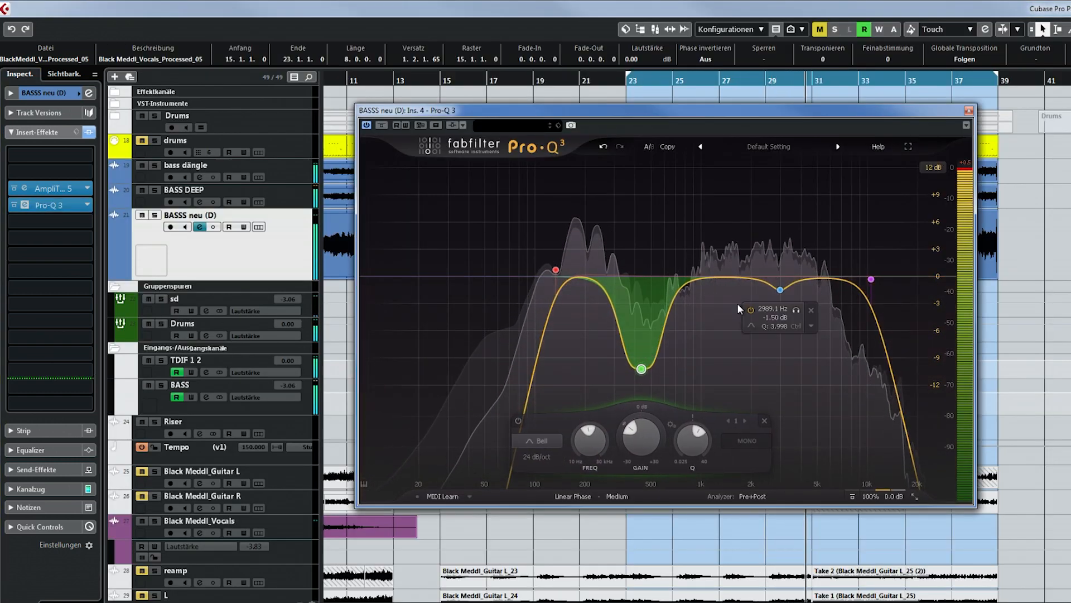
{"action": "left_click", "coordinate": [969, 111]}
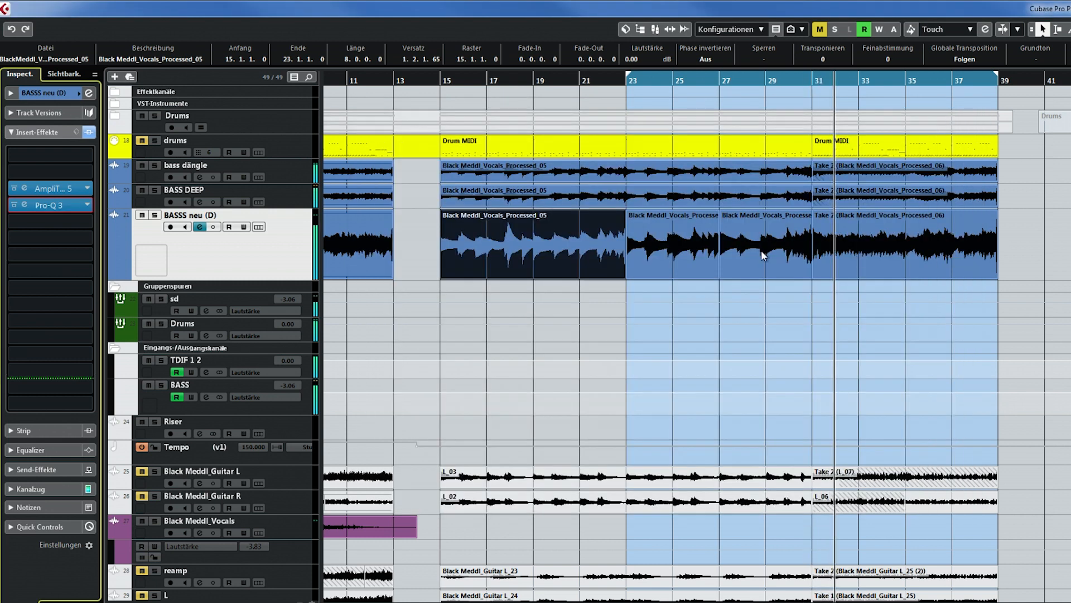
Step: Play the section from bar 23 and toggle the mutes of BASSS neu (D) and bass dängle to compare the bass layers
{"action": "left_click", "coordinate": [530, 239]}
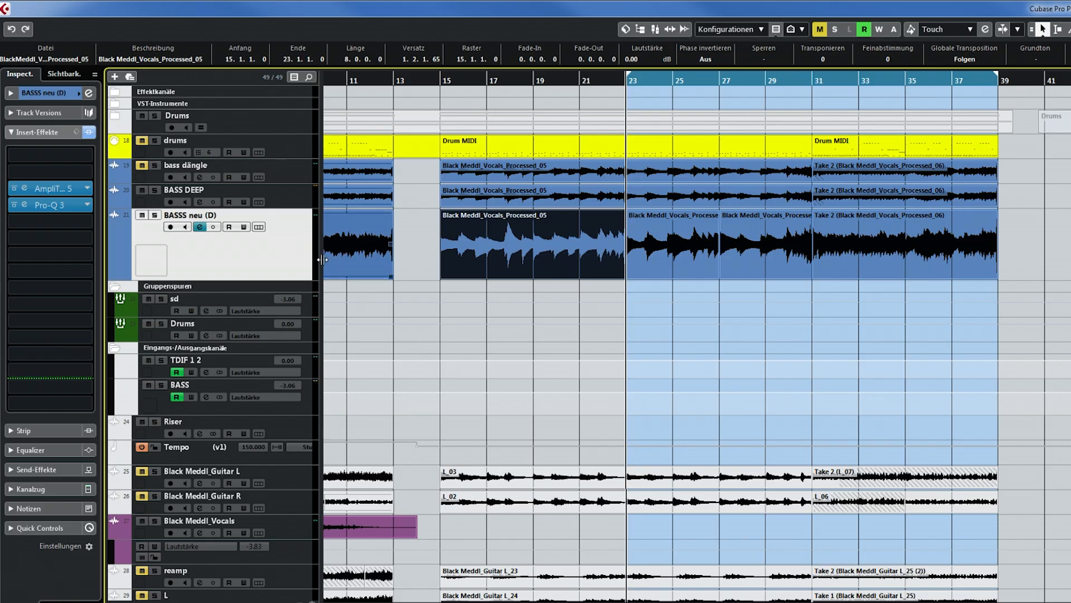
{"action": "key", "text": "space"}
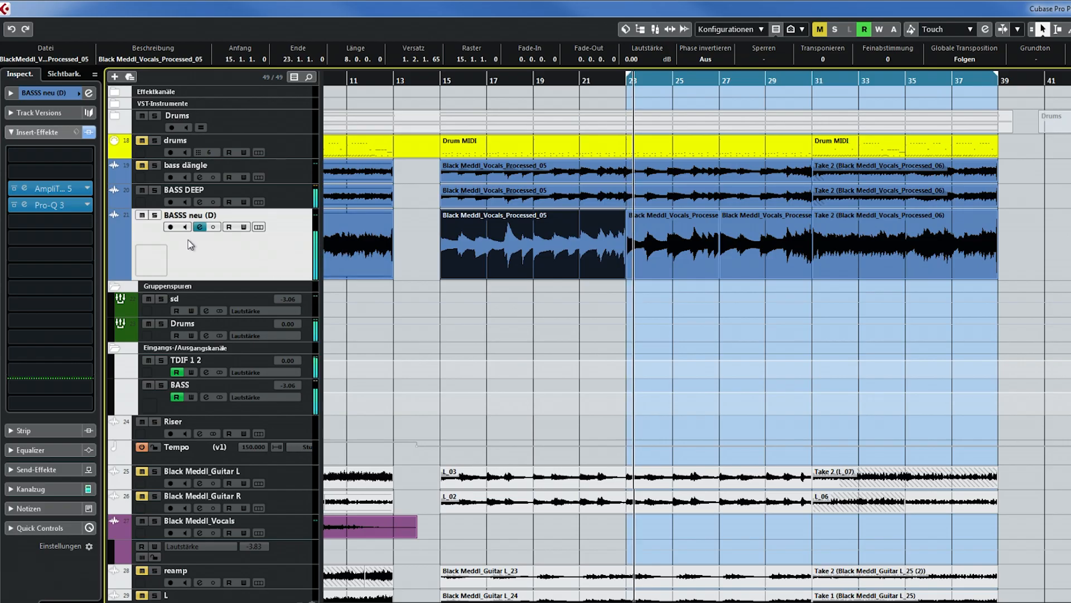
{"action": "left_click", "coordinate": [142, 216]}
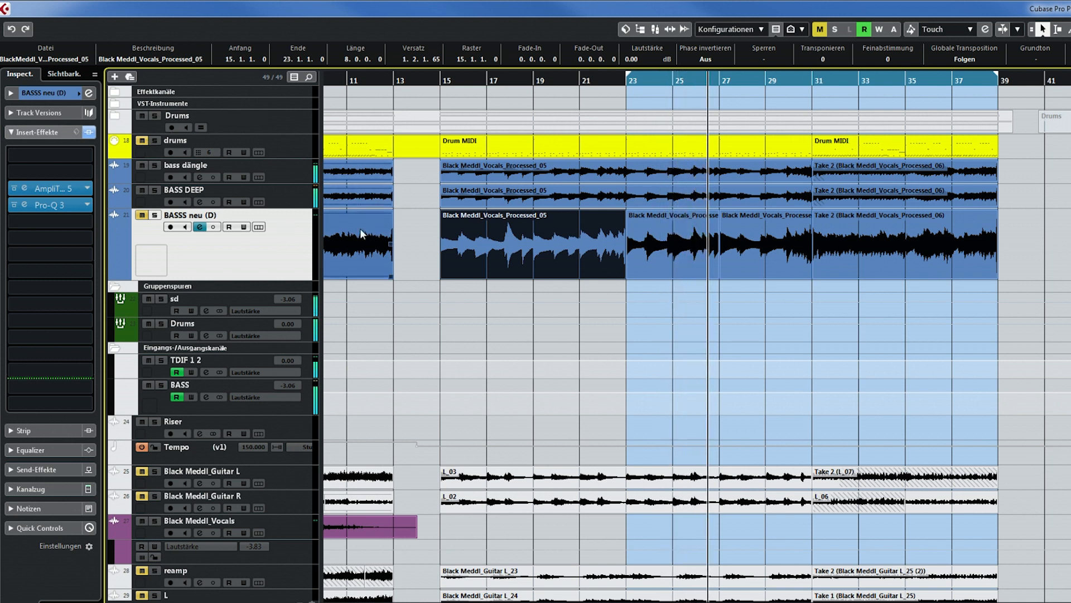
{"action": "left_click", "coordinate": [143, 165]}
{"action": "left_click", "coordinate": [142, 216]}
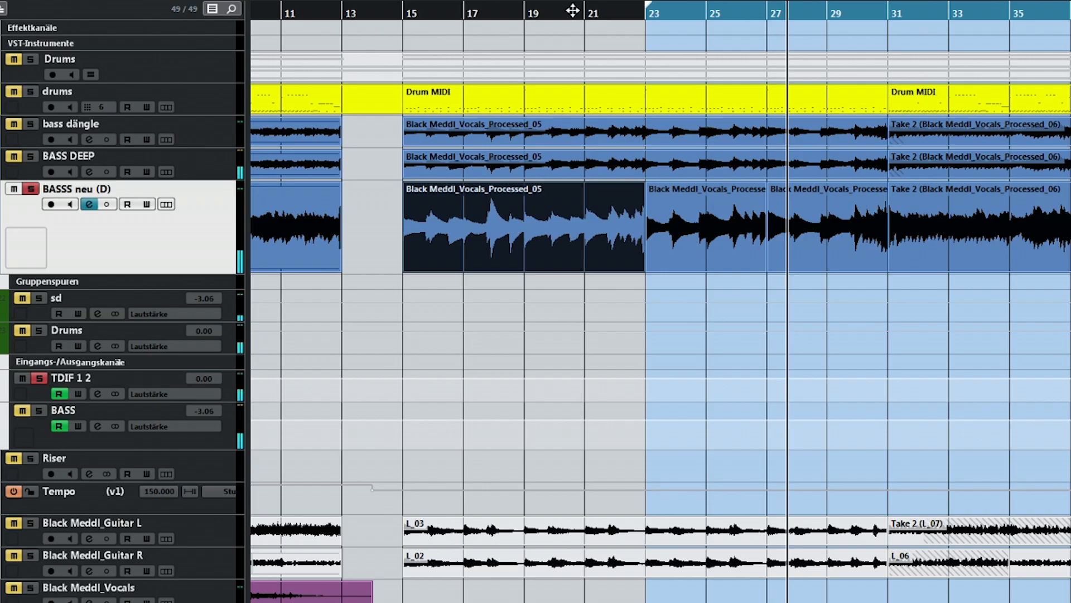
Step: Play from around bar 24 with BASSS neu (D) soloed and toggle BASS DEEP in and out to compare
{"action": "left_click_drag", "start_coordinate": [630, 14], "coordinate": [657, 13]}
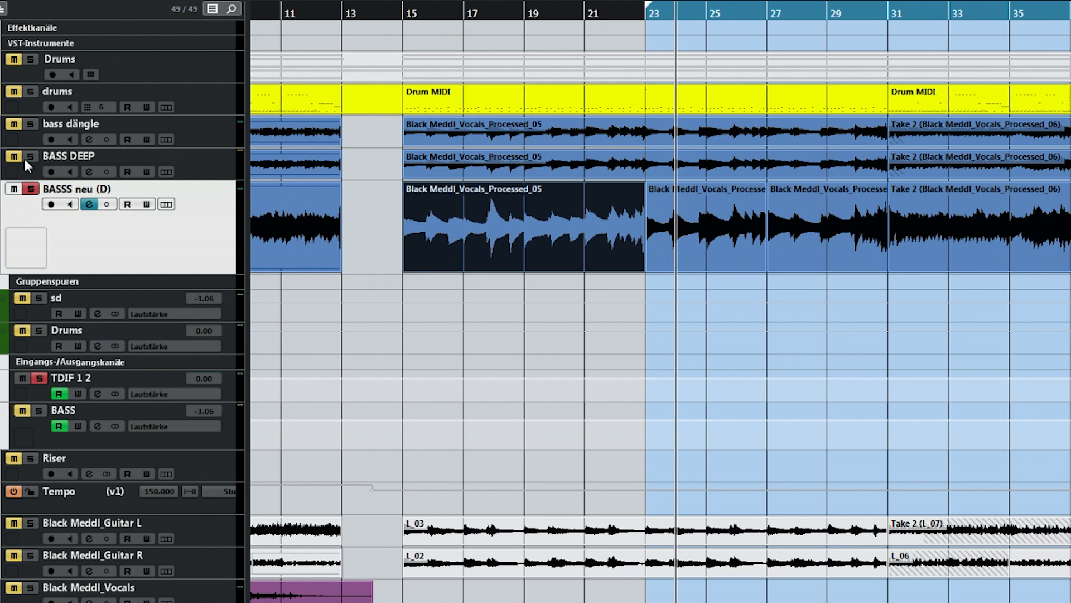
{"action": "key", "text": "space"}
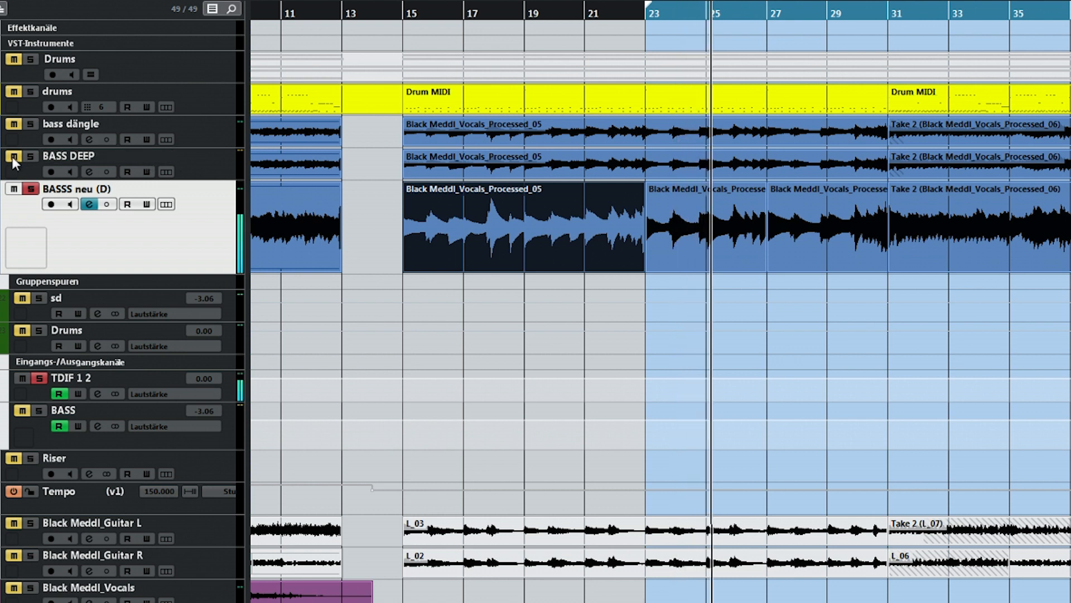
{"action": "left_click", "coordinate": [12, 156]}
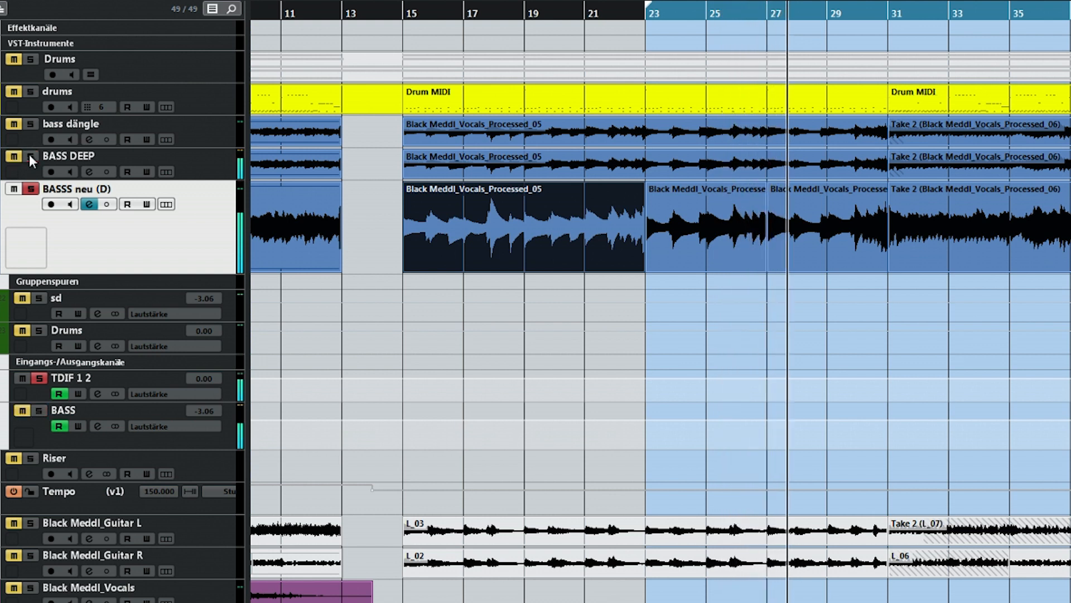
{"action": "left_click", "coordinate": [29, 157]}
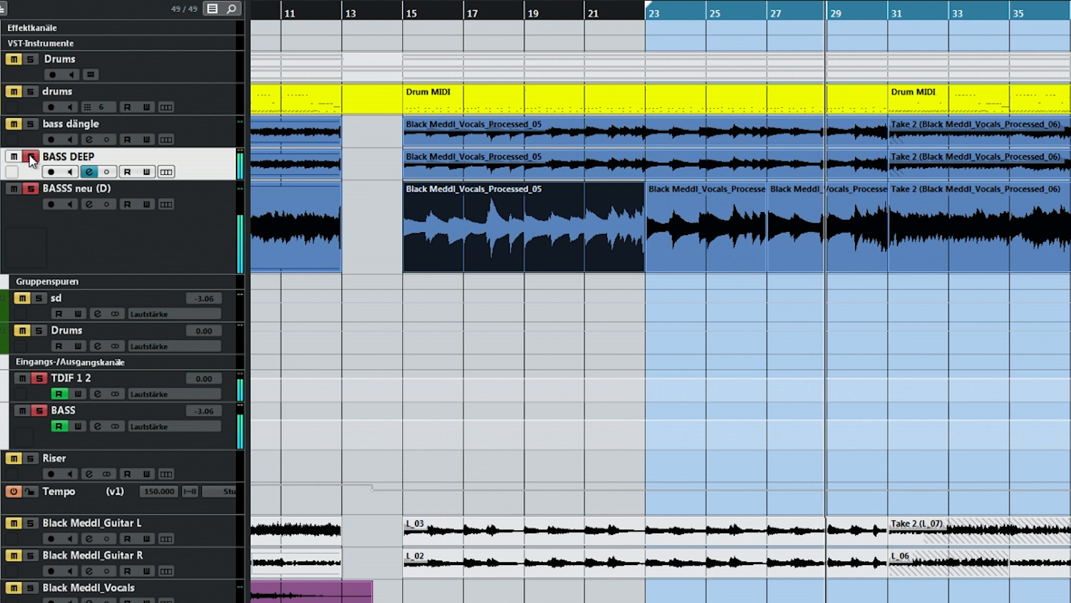
{"action": "left_click", "coordinate": [30, 157]}
{"action": "left_click", "coordinate": [30, 157]}
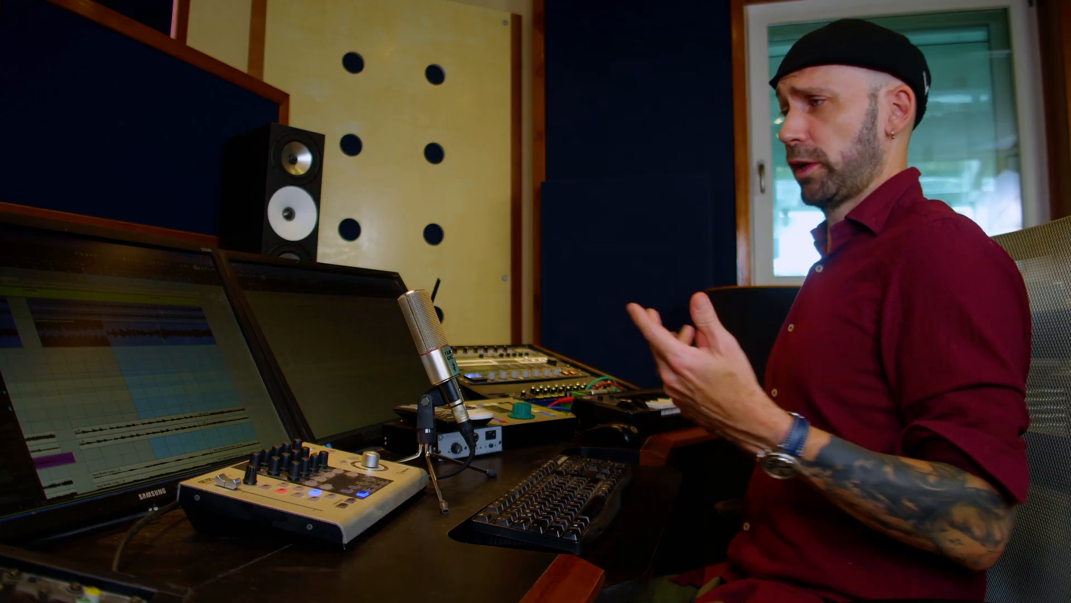